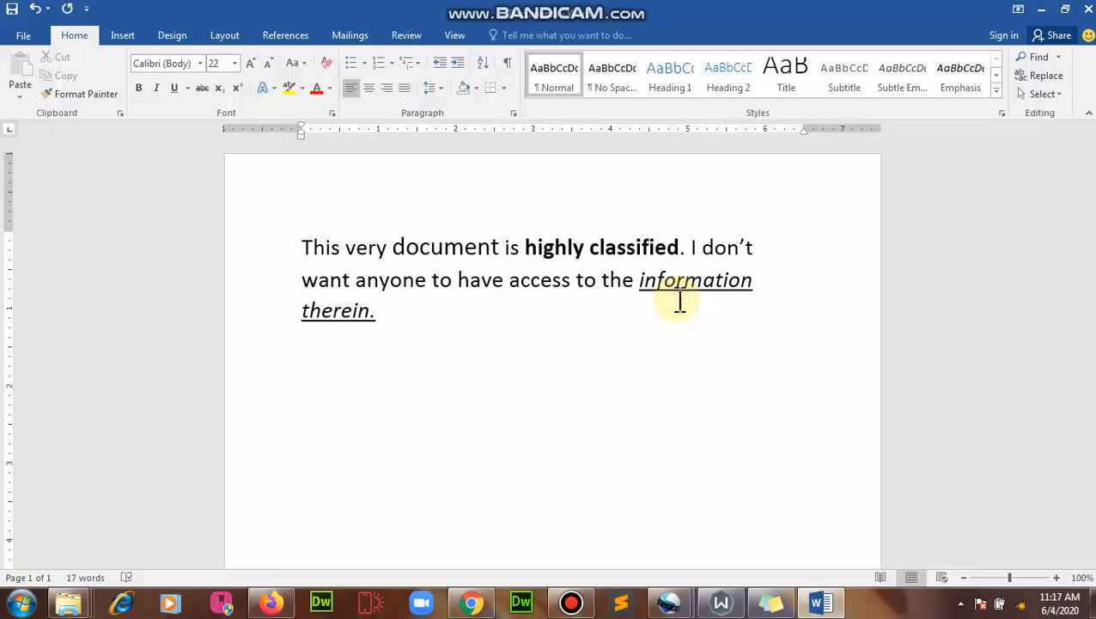
- Open the File backstage Info page for the unsaved 17-word document
click(21, 38)
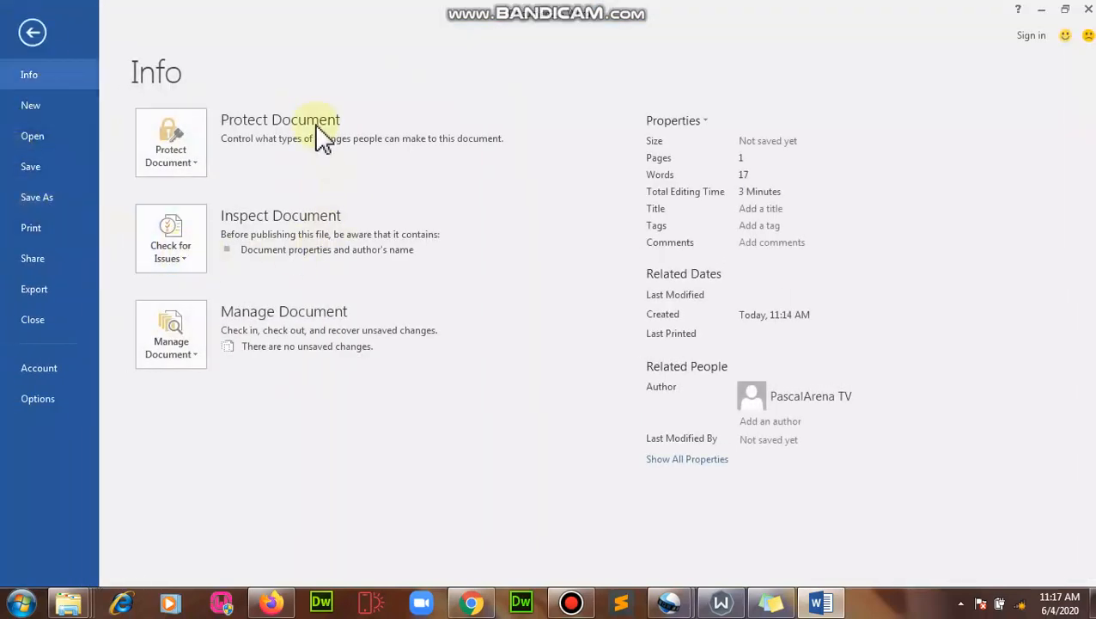
- Try Mark as Final, cancel it, and return to the Protect Document options
click(188, 151)
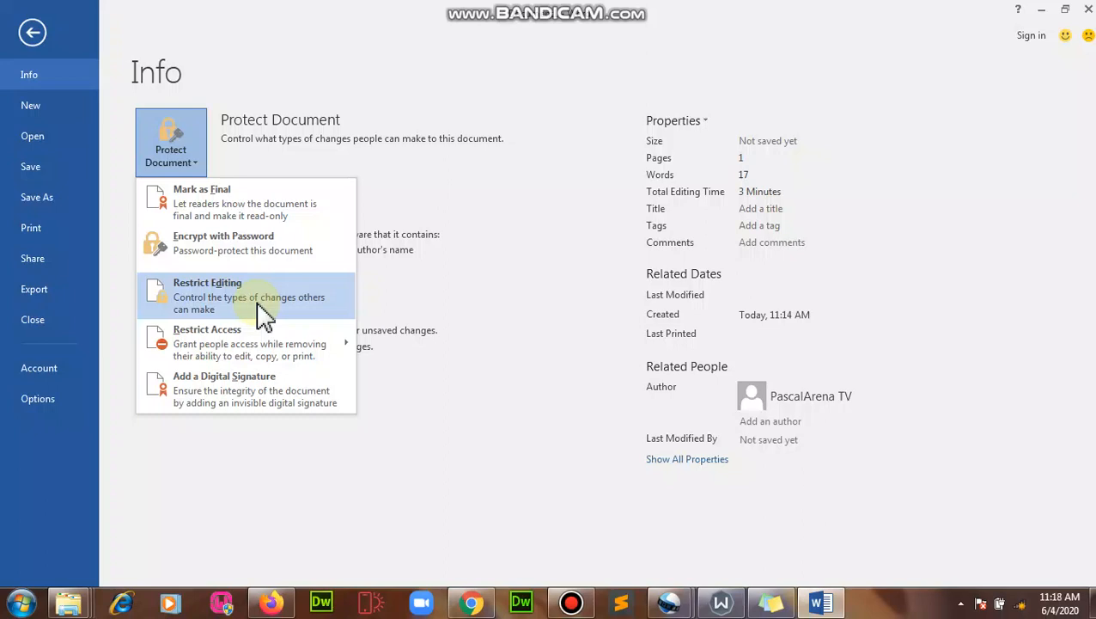
mouse_move(258, 350)
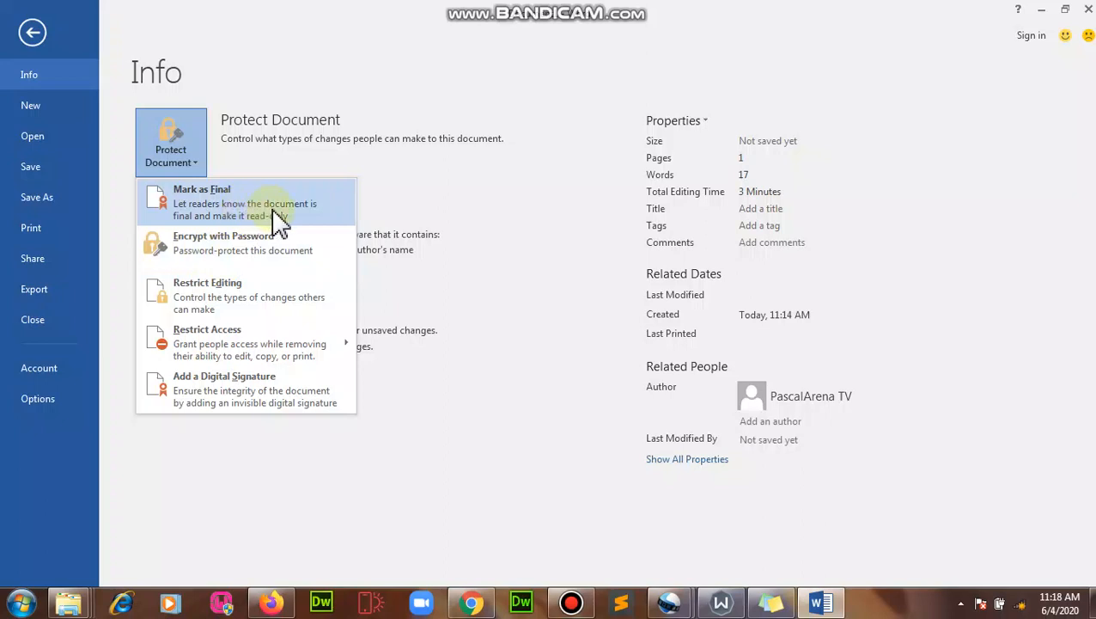
click(211, 202)
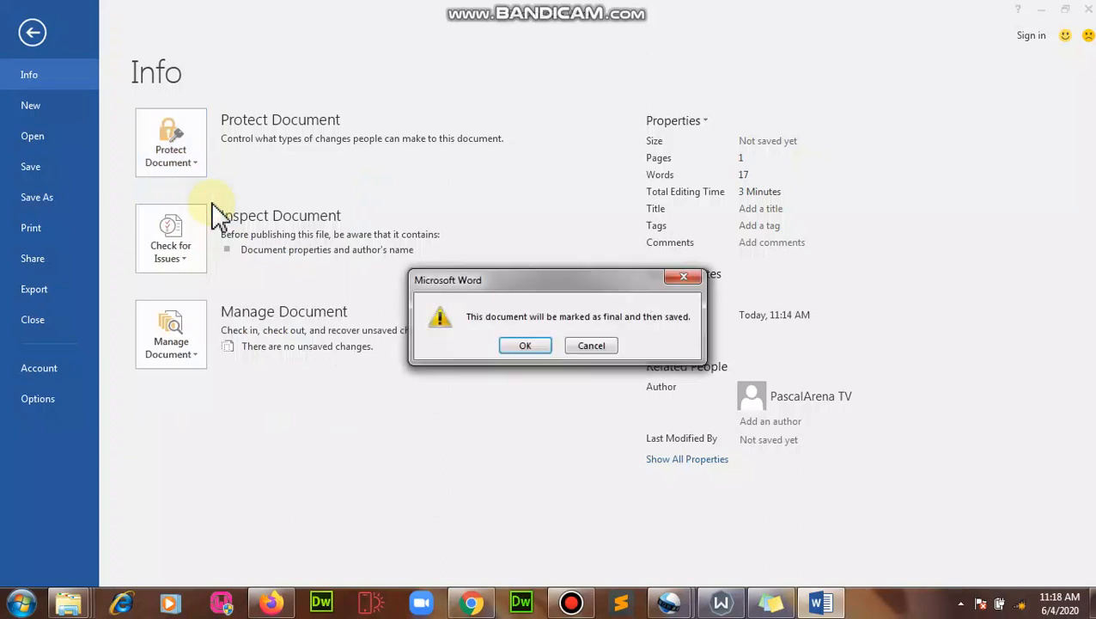
click(602, 347)
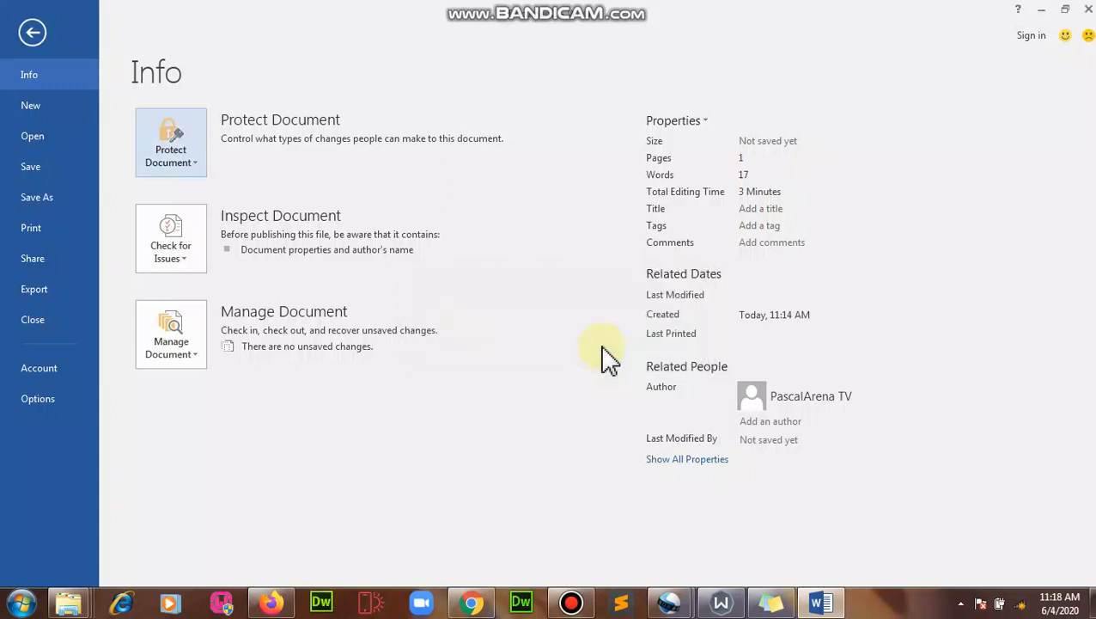
click(181, 152)
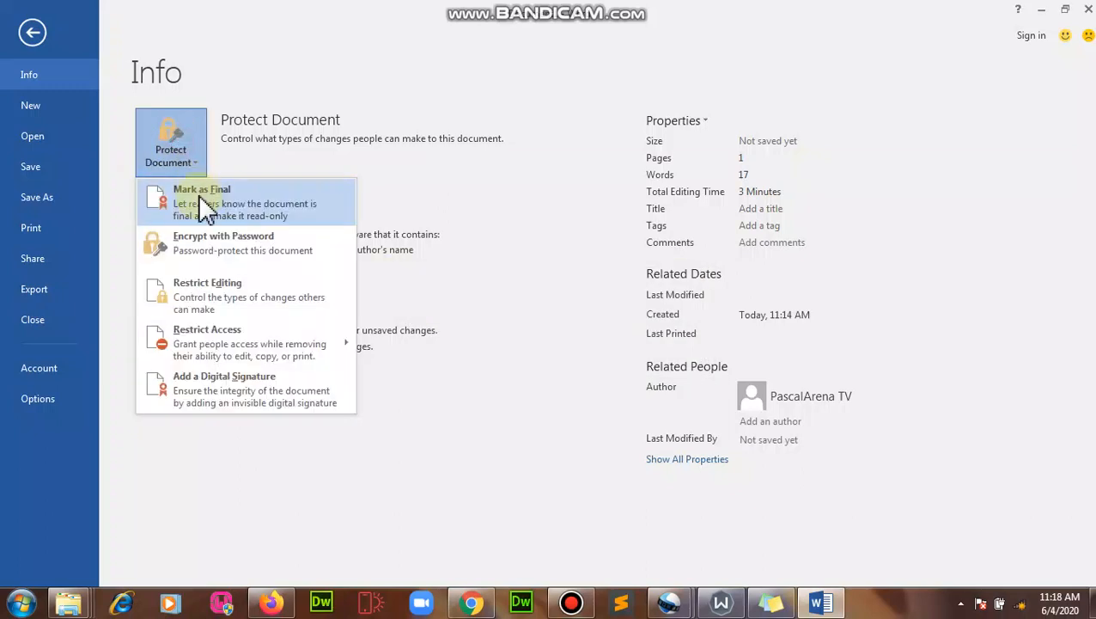
- Encrypt the document with a password, entering it and then confirming it
click(237, 260)
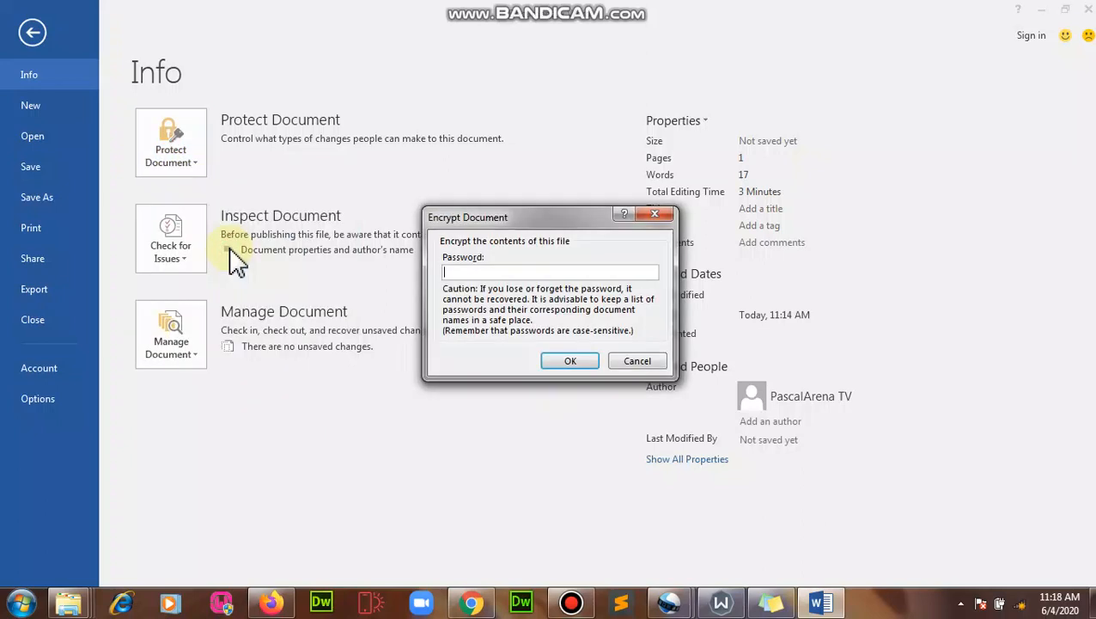
text(123)
click(588, 361)
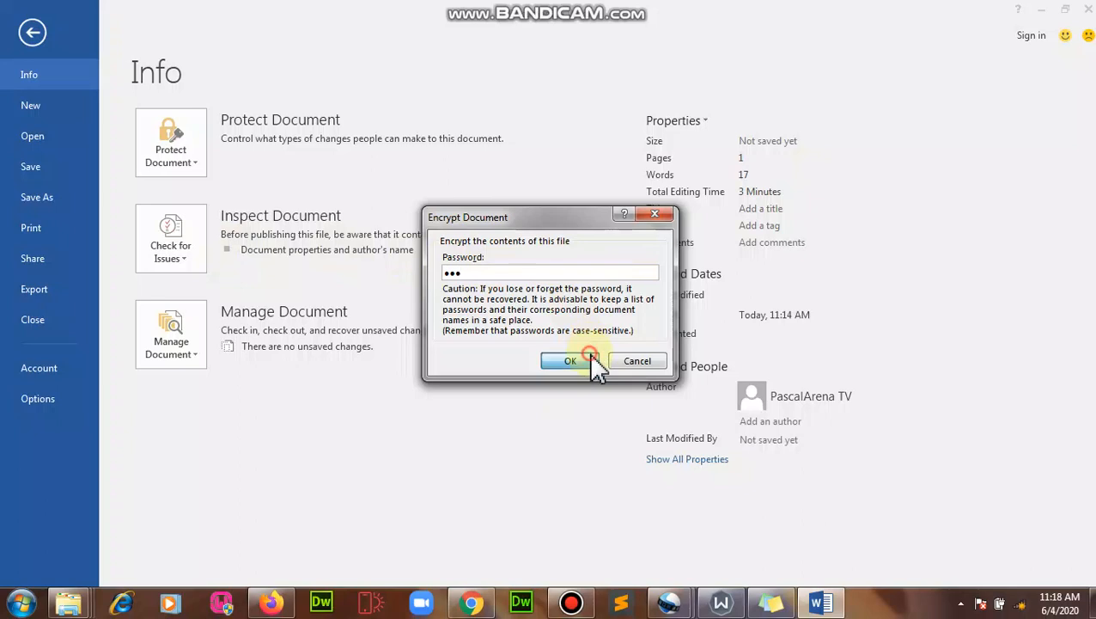
text(123)
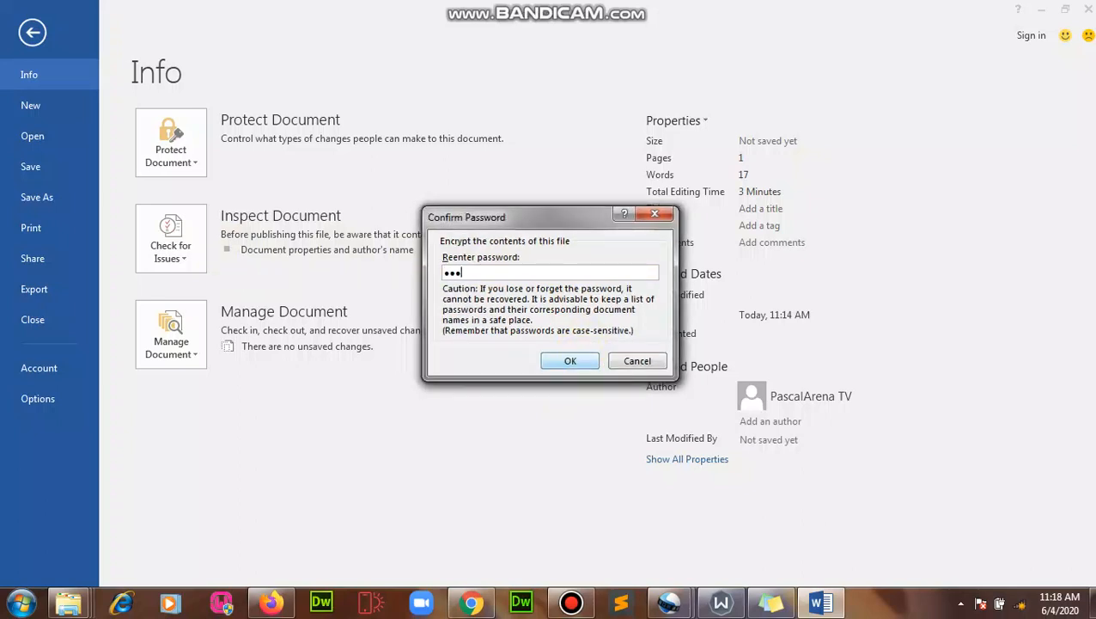
click(591, 357)
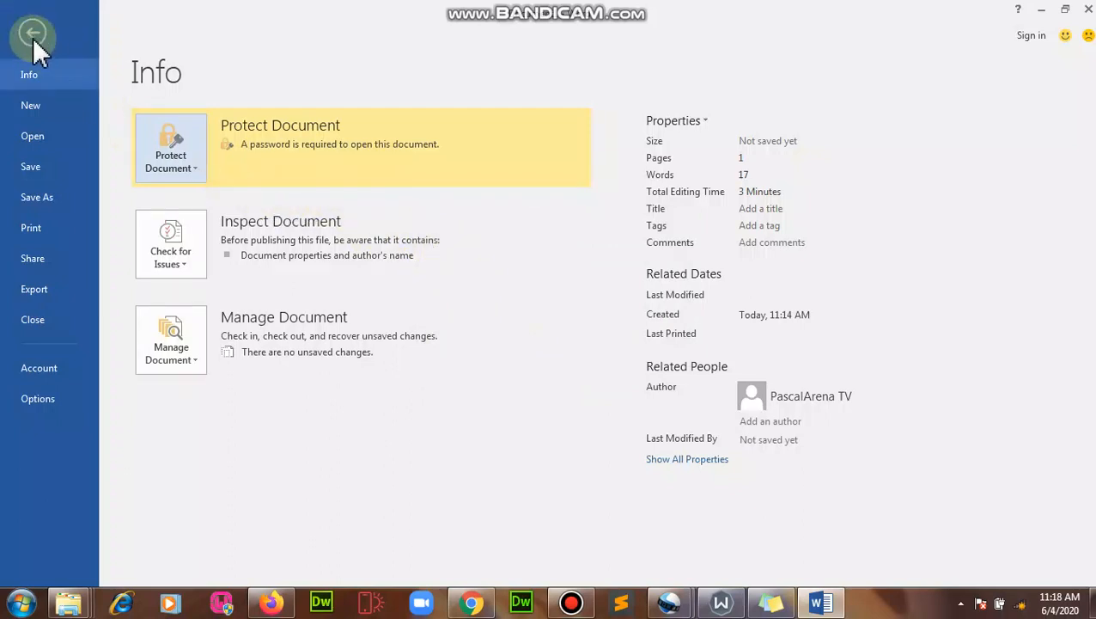
- Save As 'My Classified Doc' inside the PascalArena Class Room folder
click(37, 170)
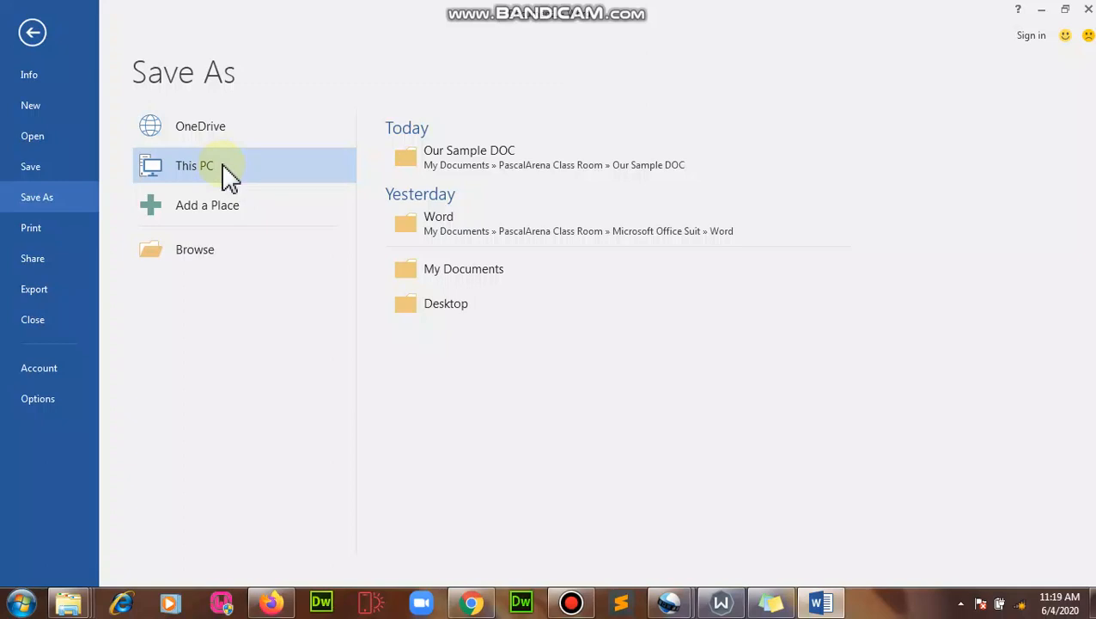
click(192, 251)
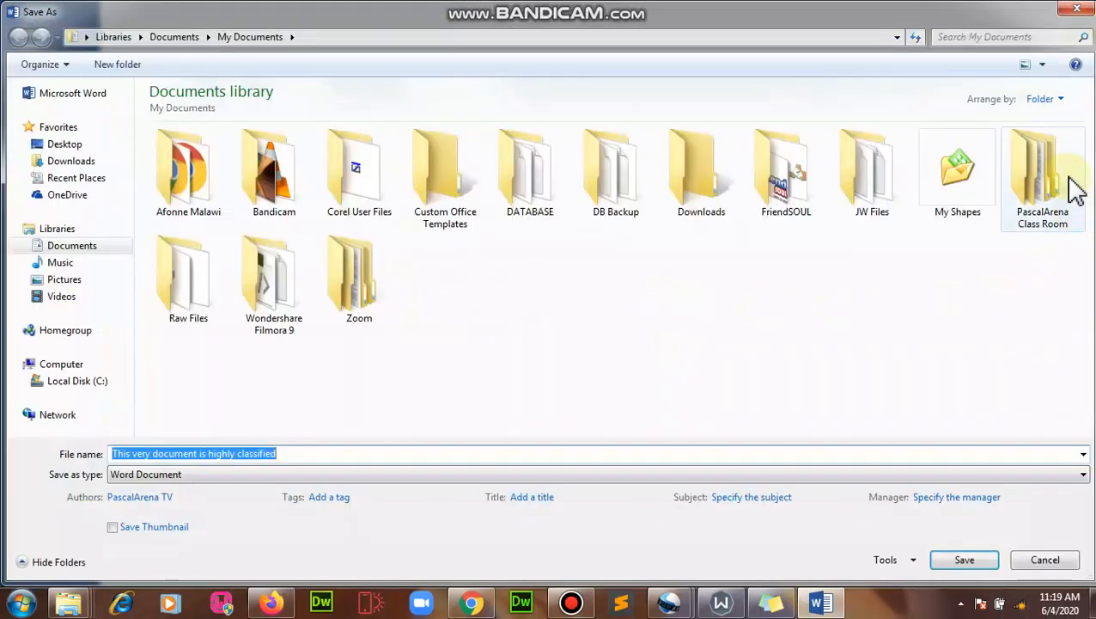
double_click(1076, 190)
click(557, 450)
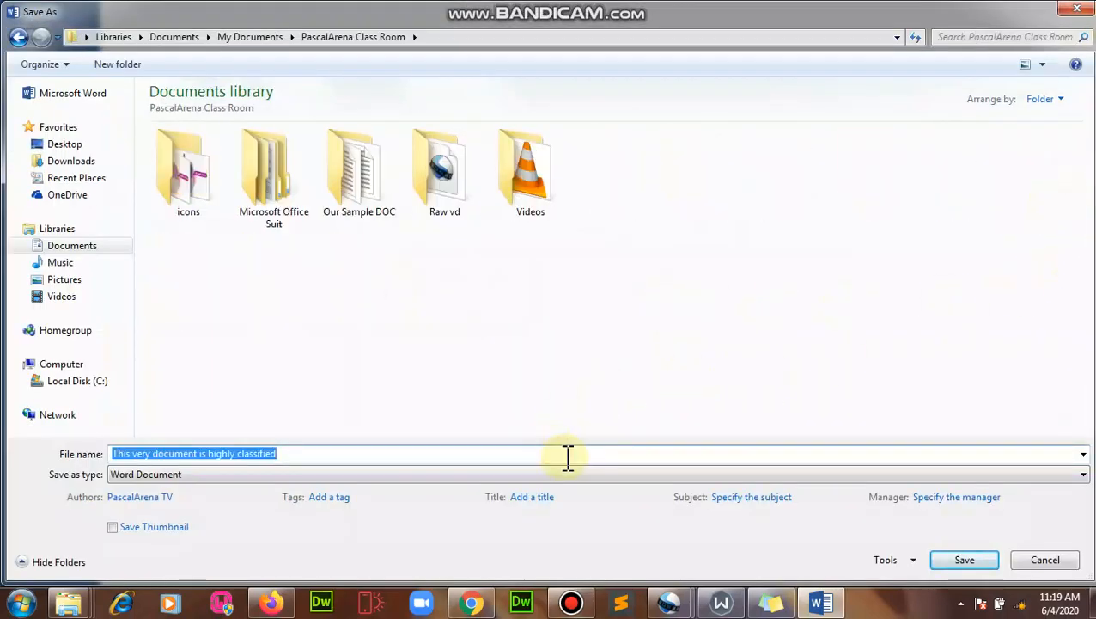
text(My )
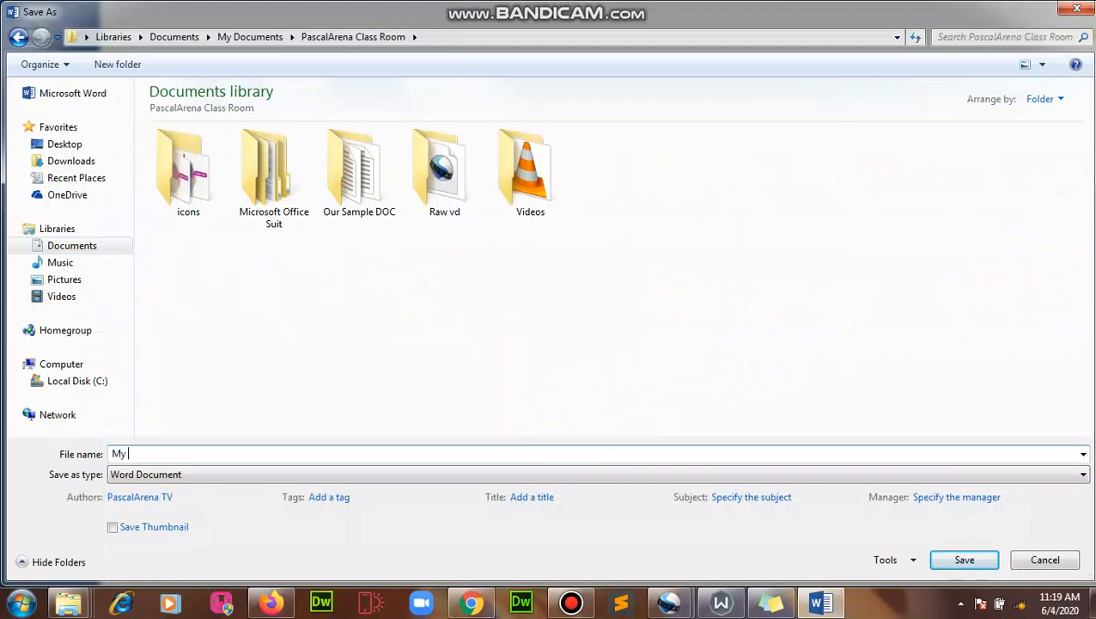
text(Classified Doc)
key(Return)
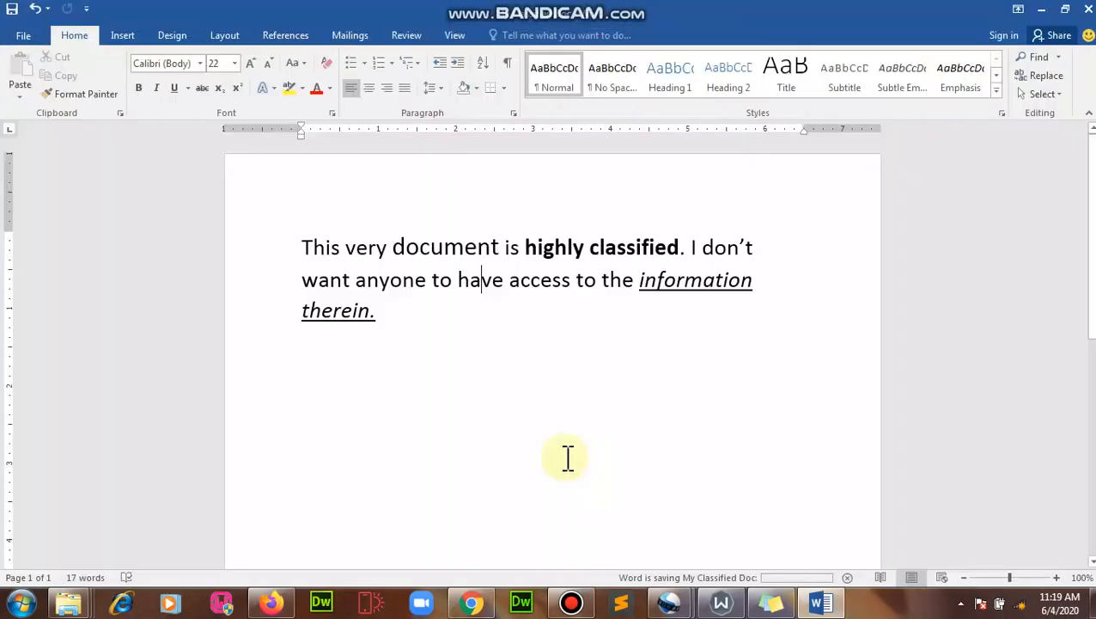
- Open the stray 'Document' file from the Documents library in Word, then close it
mouse_move(72, 604)
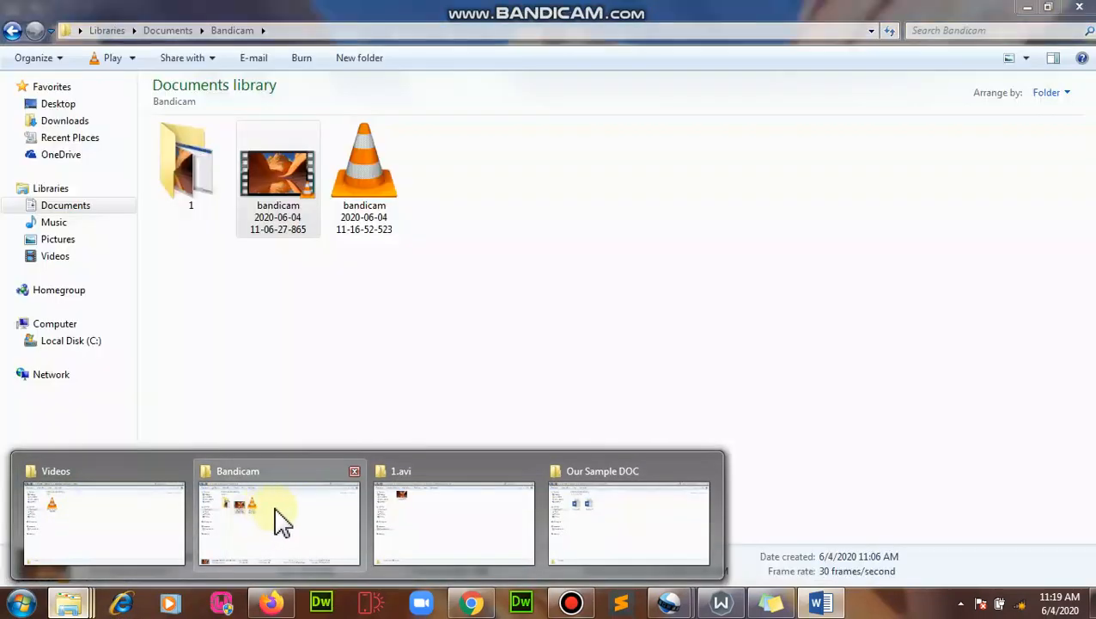
click(425, 509)
click(90, 204)
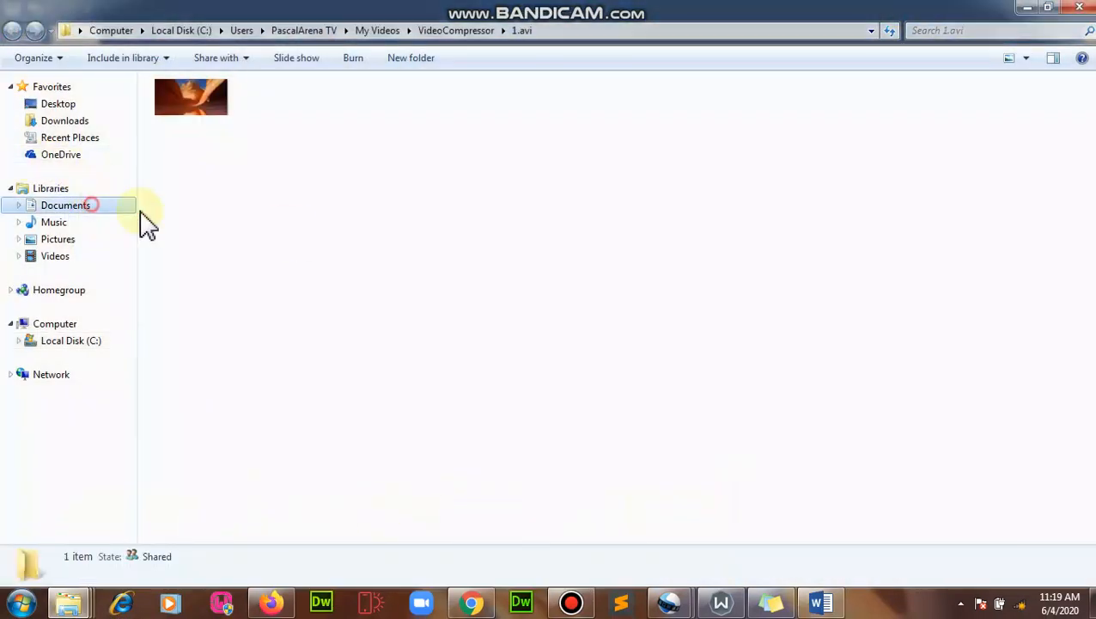
click(721, 275)
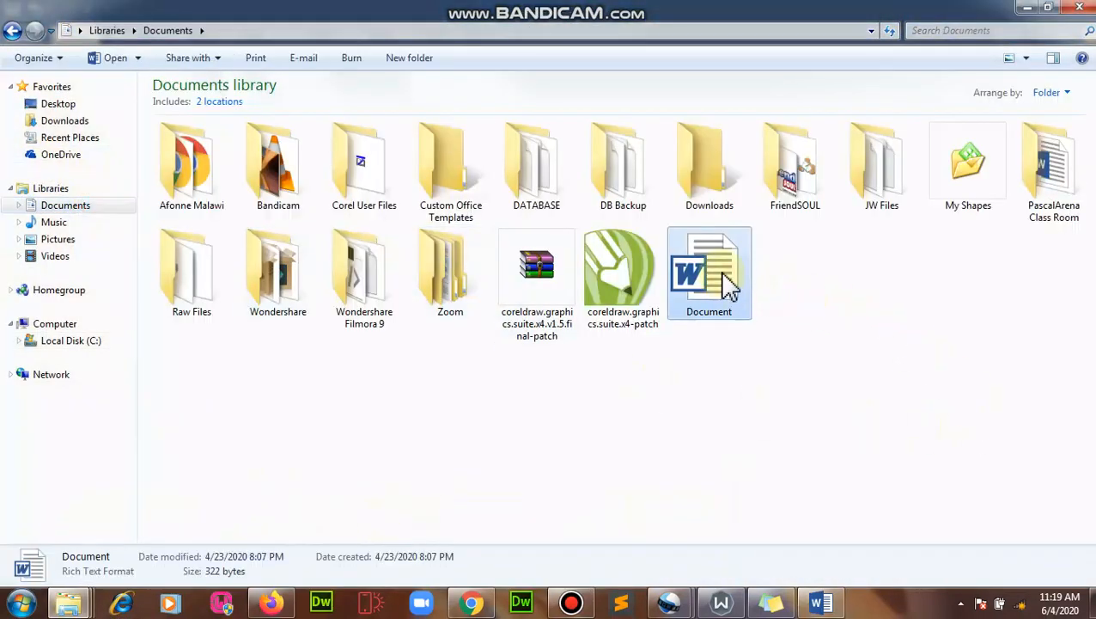
double_click(719, 271)
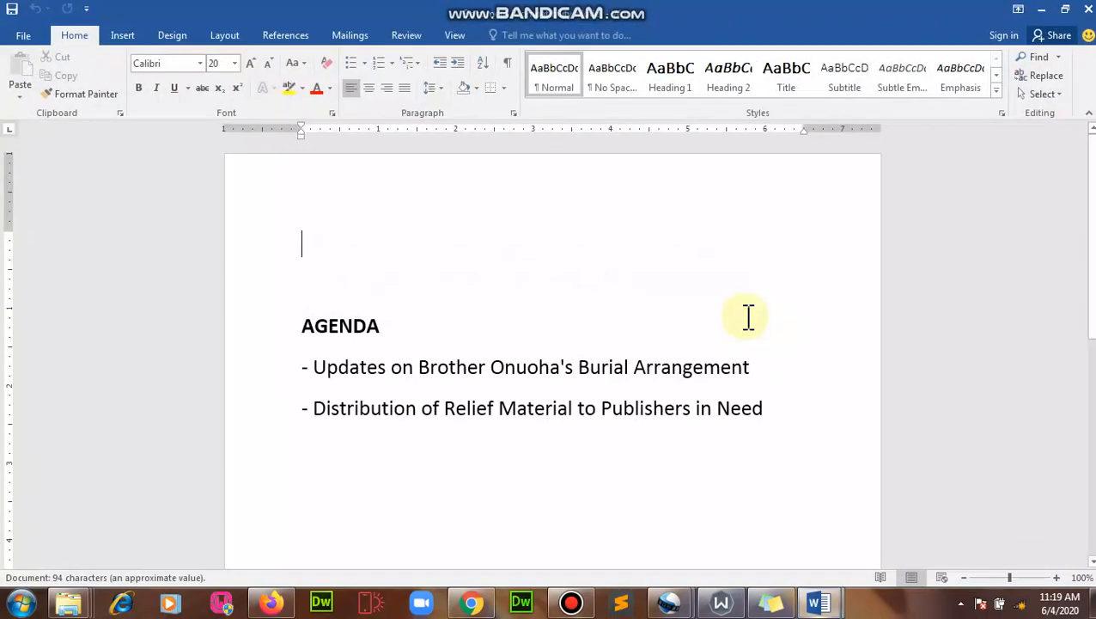
click(1088, 9)
- Delete the 'Document' file to the Recycle Bin
mouse_move(70, 601)
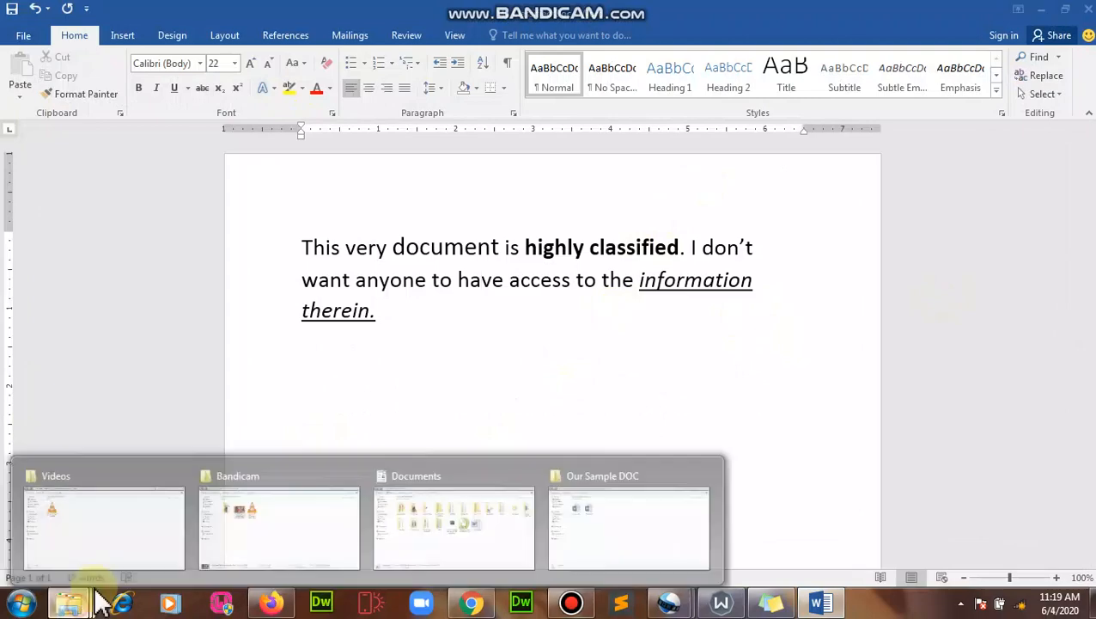
click(477, 541)
right_click(720, 311)
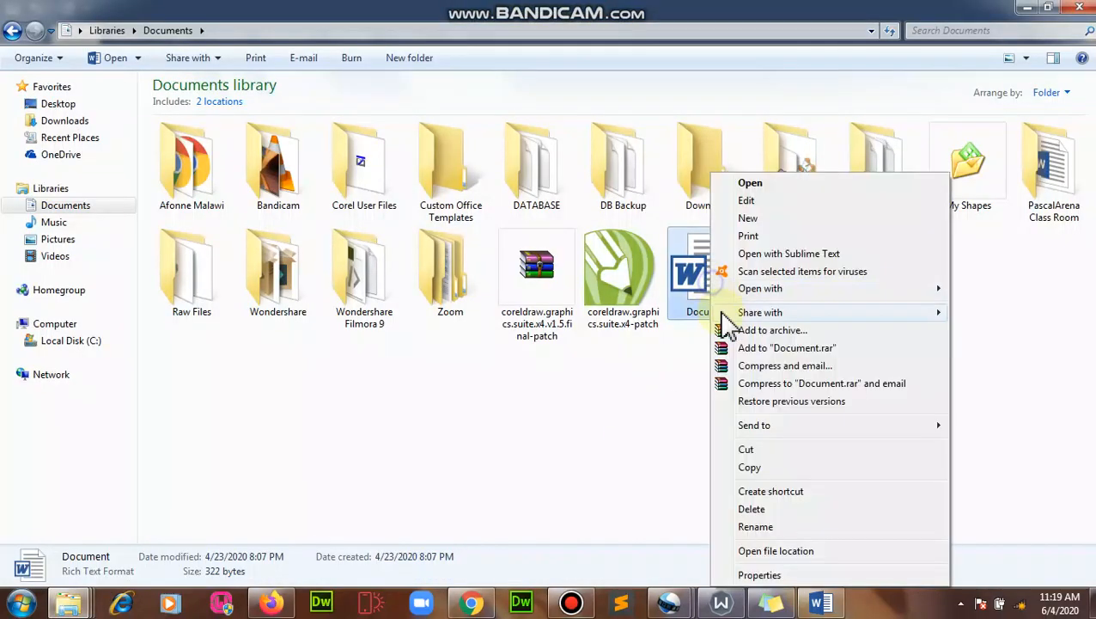
click(762, 511)
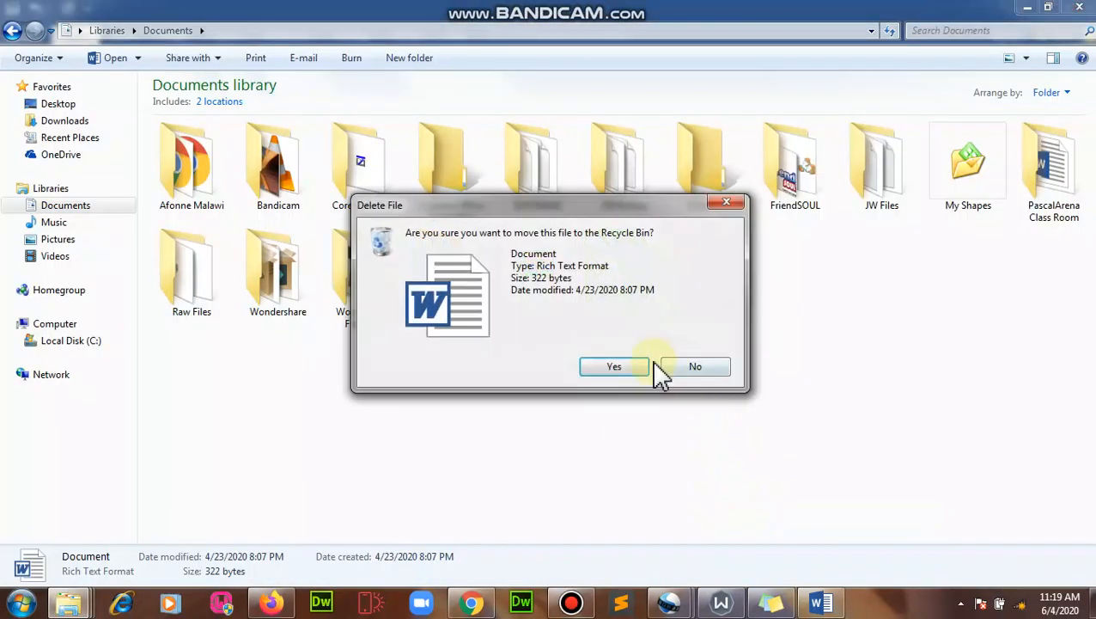
click(624, 369)
- Open My Classified Doc from PascalArena Class Room, then close its Word window
double_click(1065, 193)
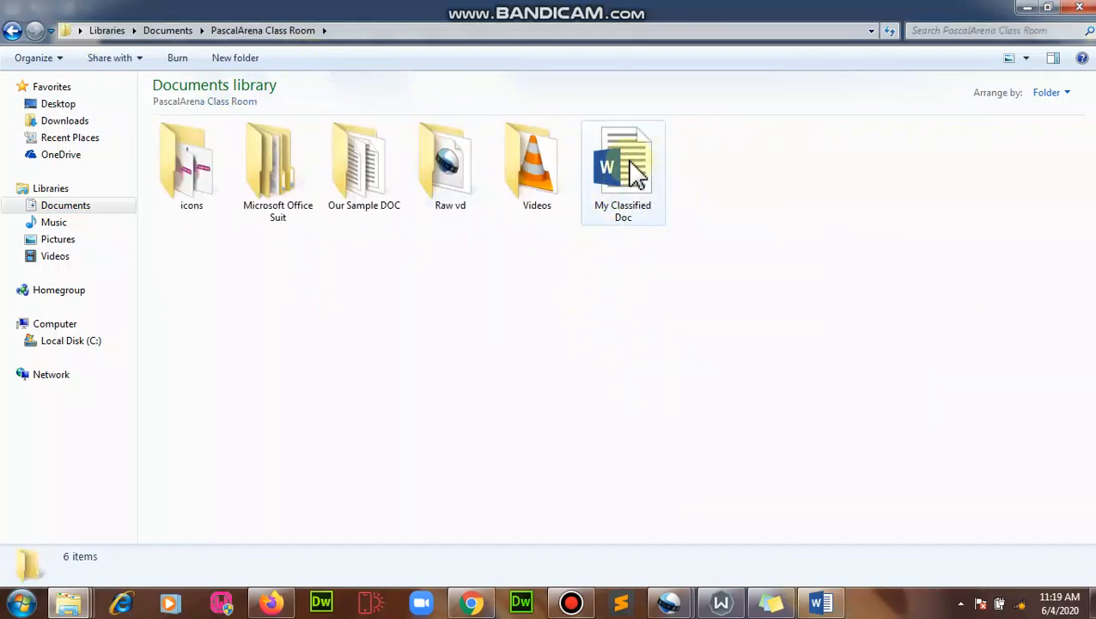
double_click(636, 172)
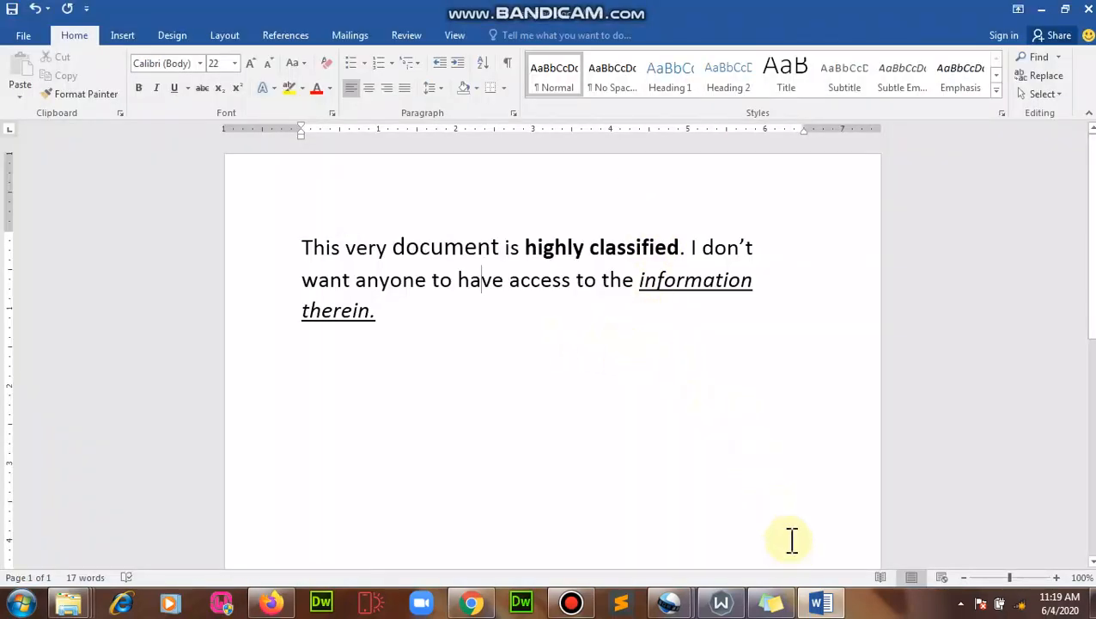
click(1086, 9)
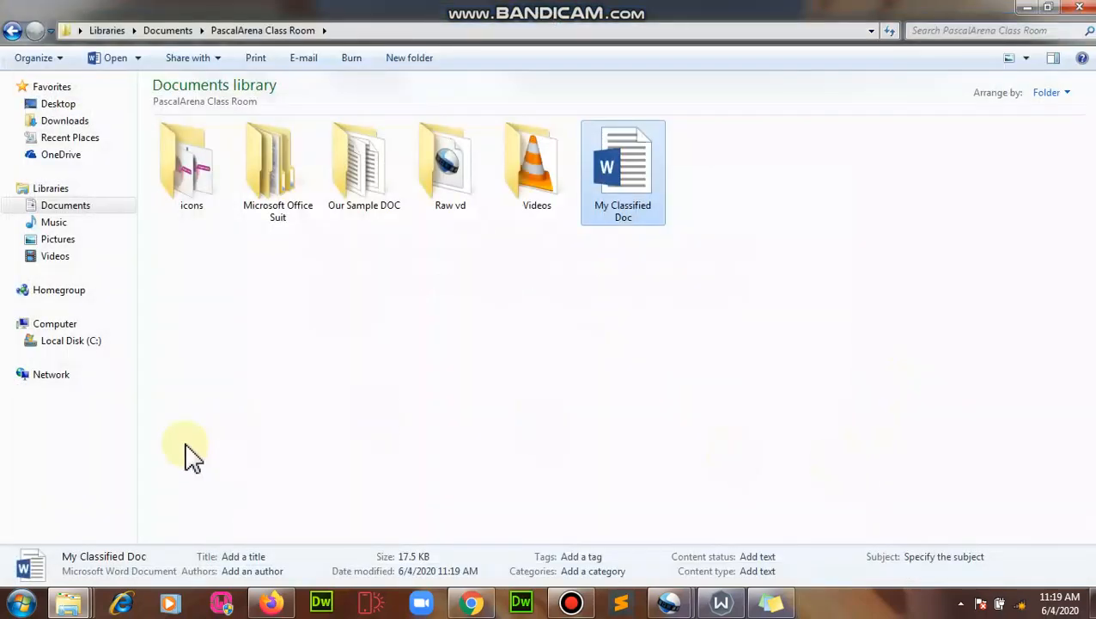
- Reopen My Classified Doc, entering its password when prompted
double_click(638, 172)
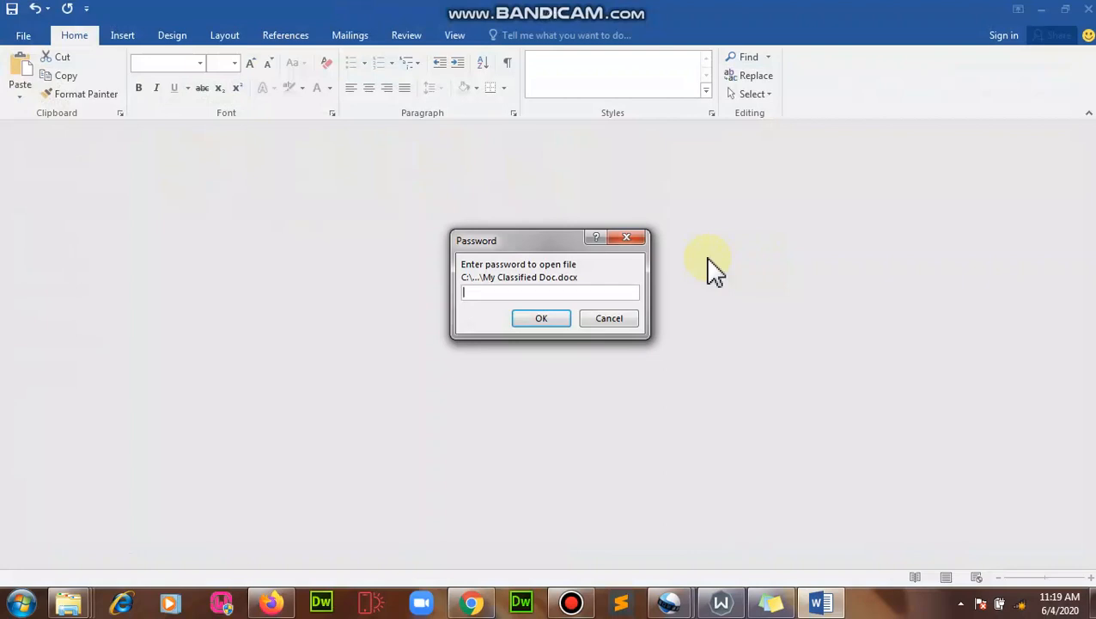
text(123)
click(564, 318)
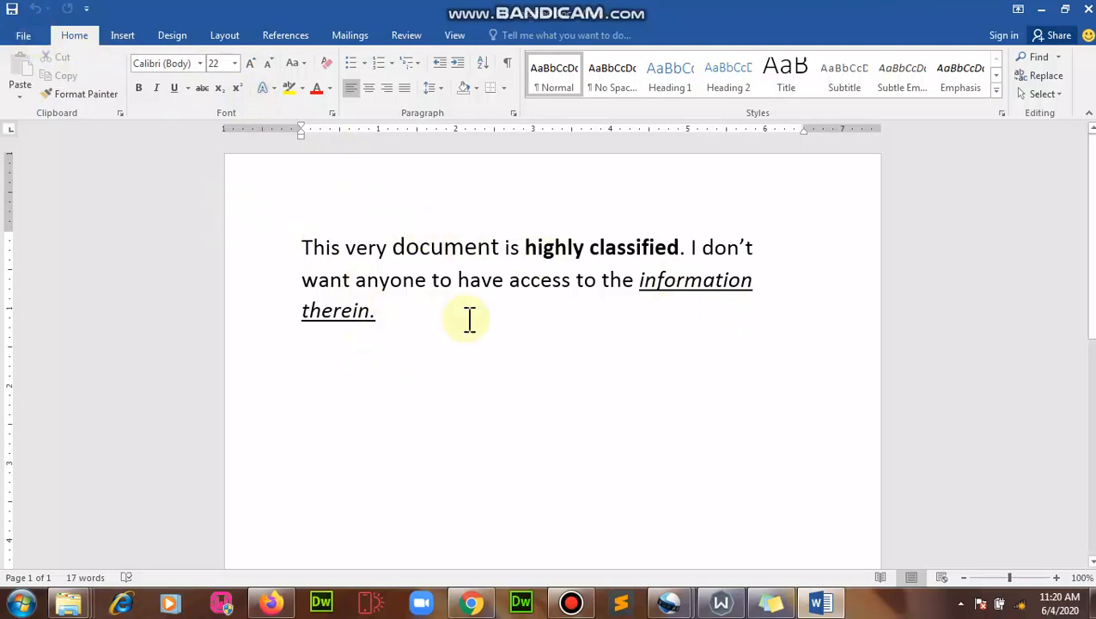
click(28, 37)
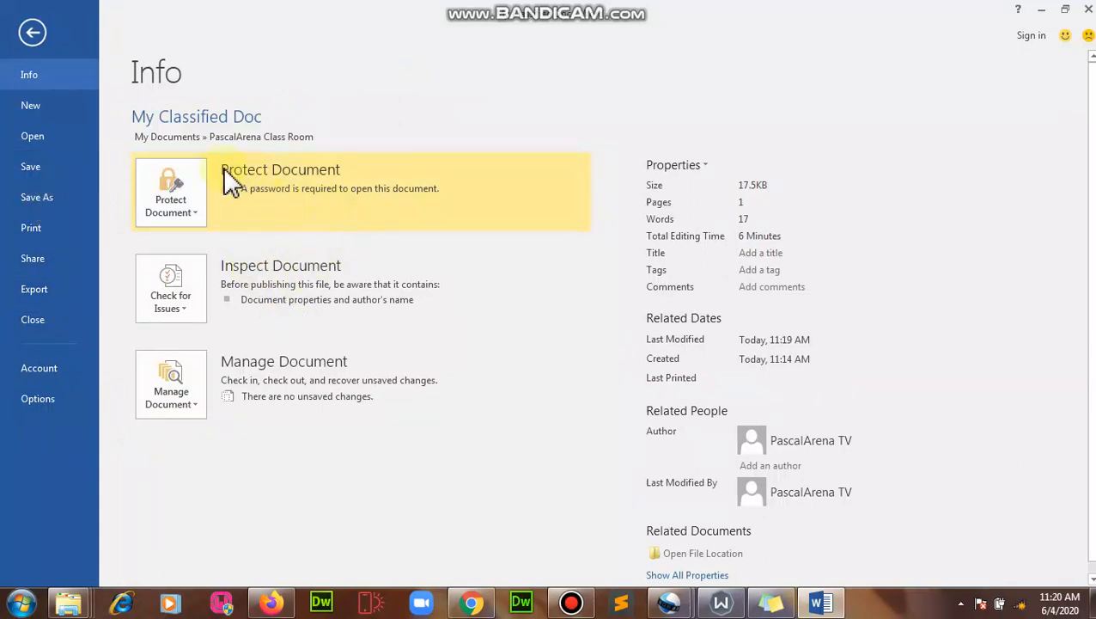
click(187, 215)
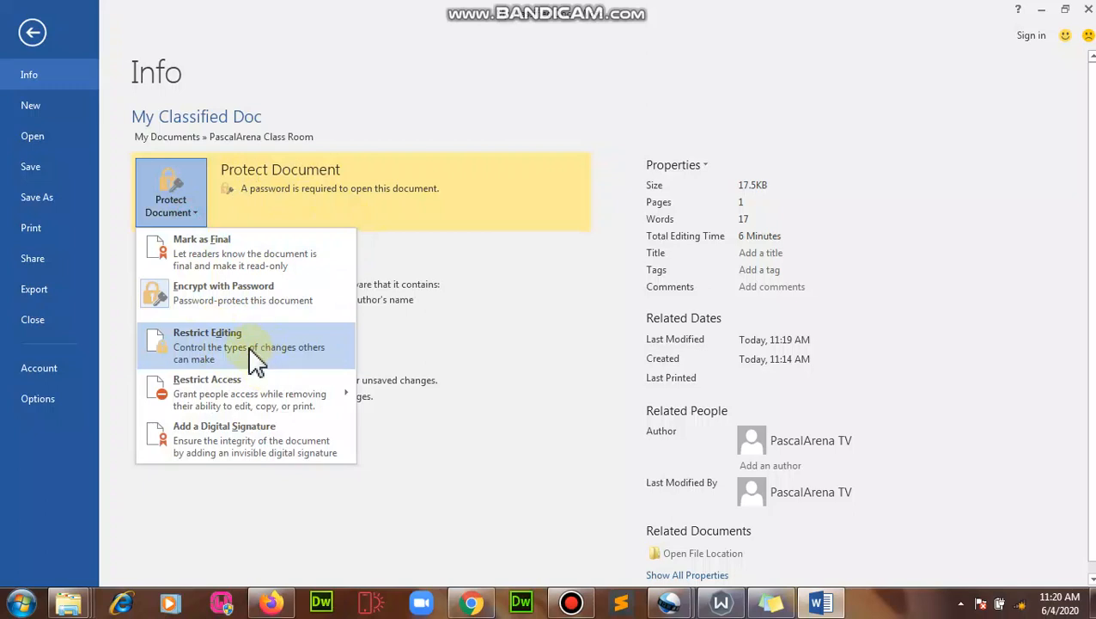
mouse_move(232, 392)
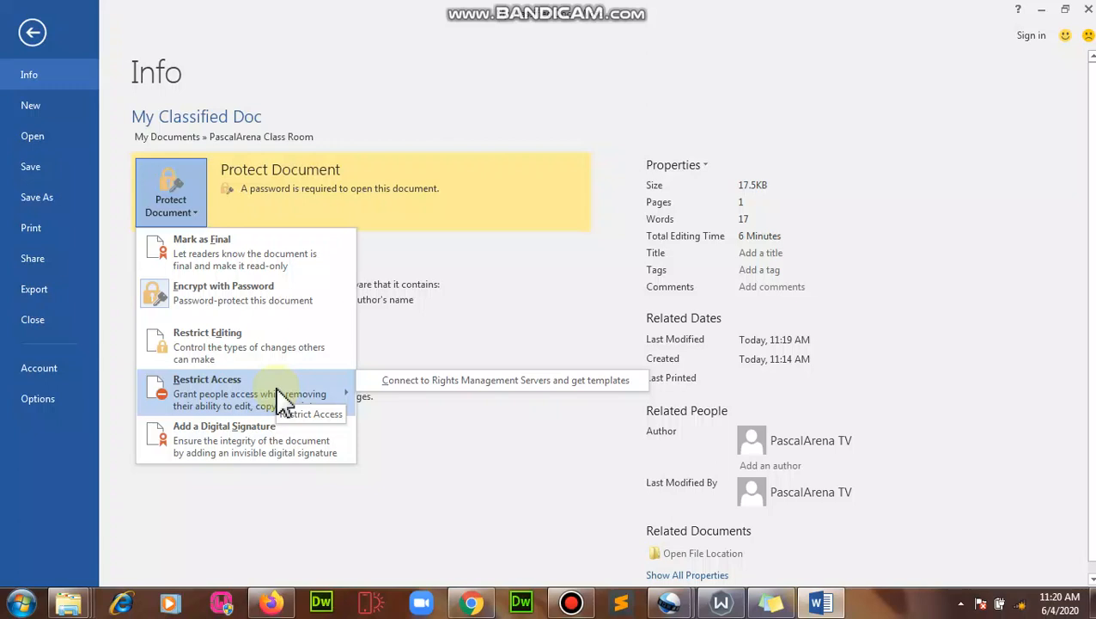
click(608, 157)
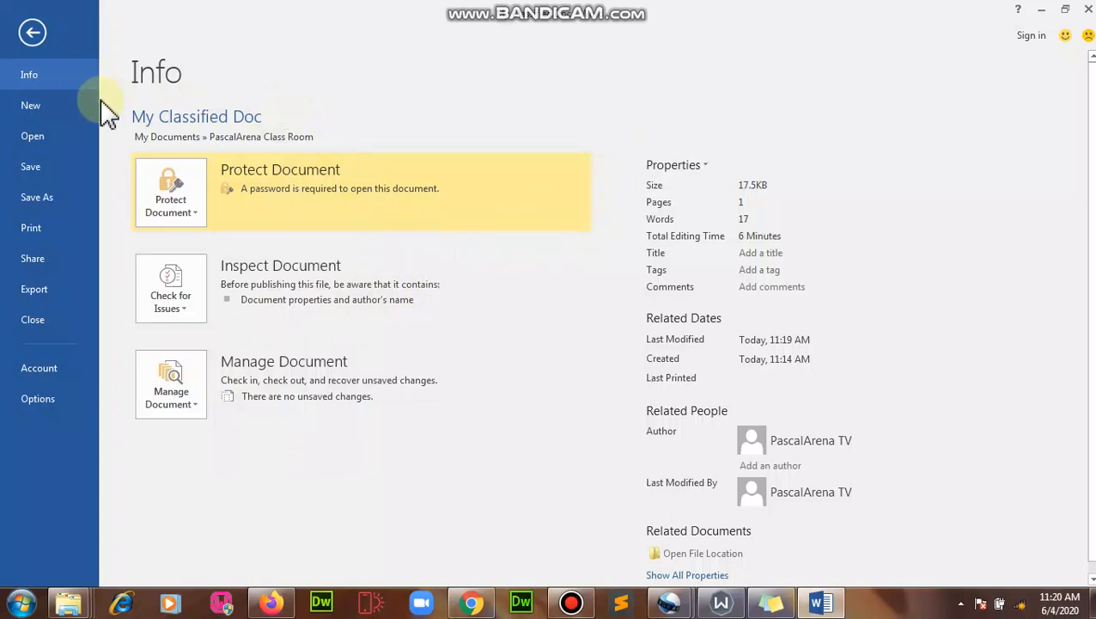
click(31, 33)
click(798, 282)
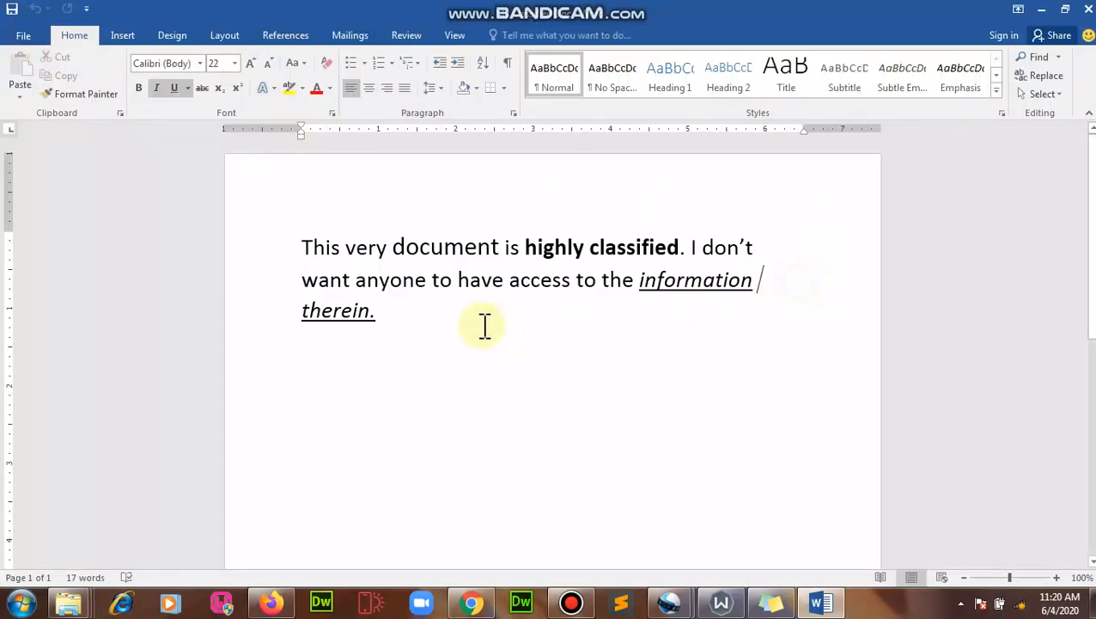
- Close Word and delete My Classified Doc from the folder
click(1088, 10)
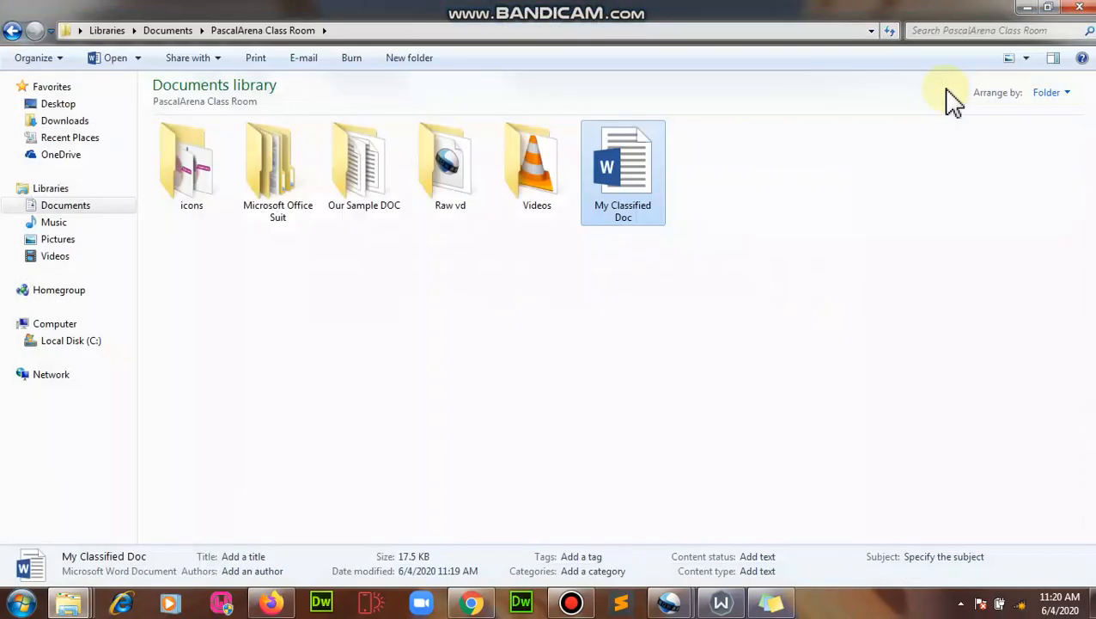
click(618, 354)
click(612, 209)
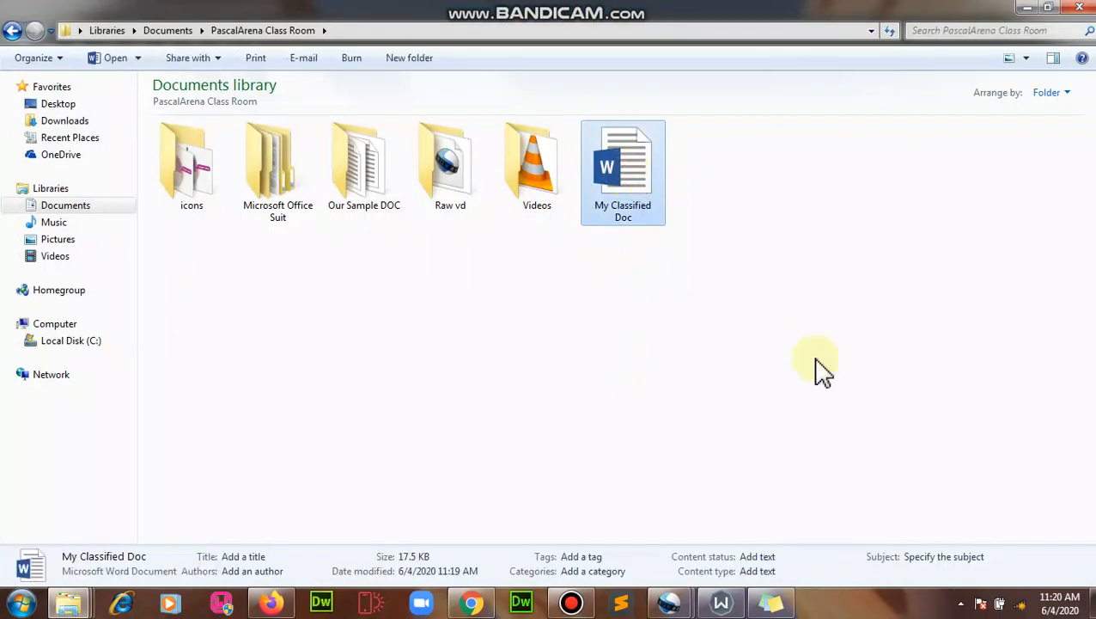
key(Delete)
key(Return)
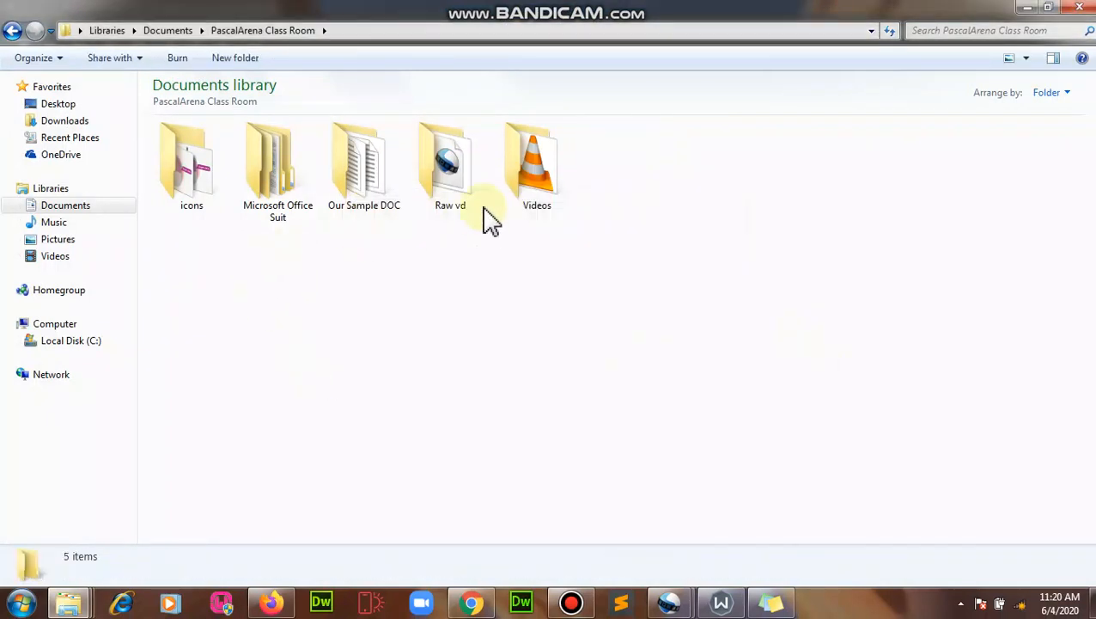
- Open the Our Sample DOC folder and launch Word 2016 from the Start menu
click(372, 182)
double_click(378, 194)
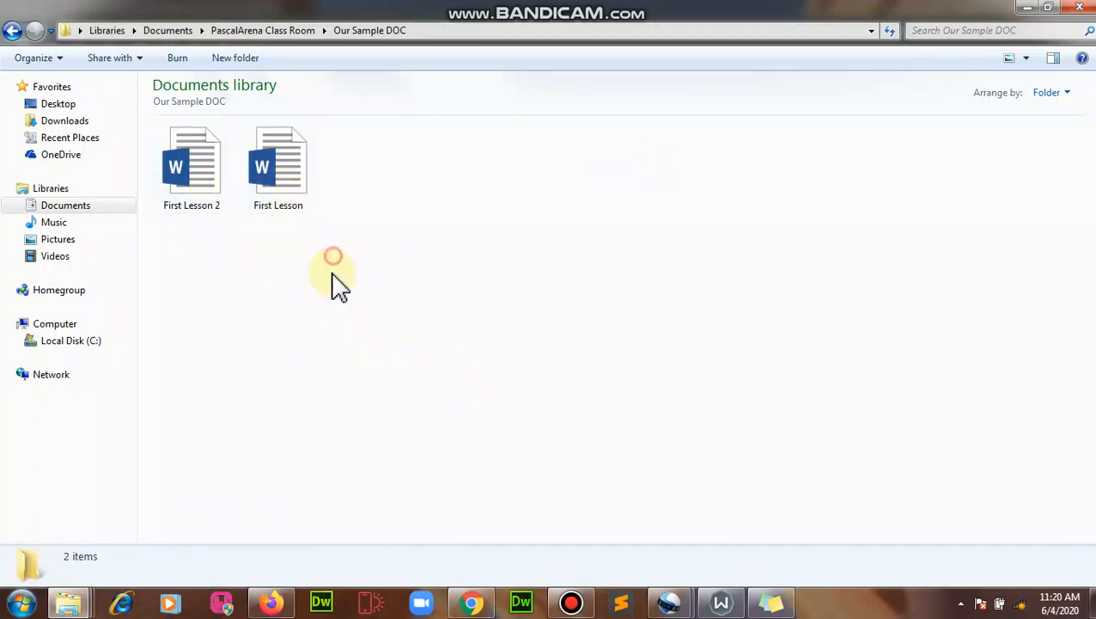
click(22, 601)
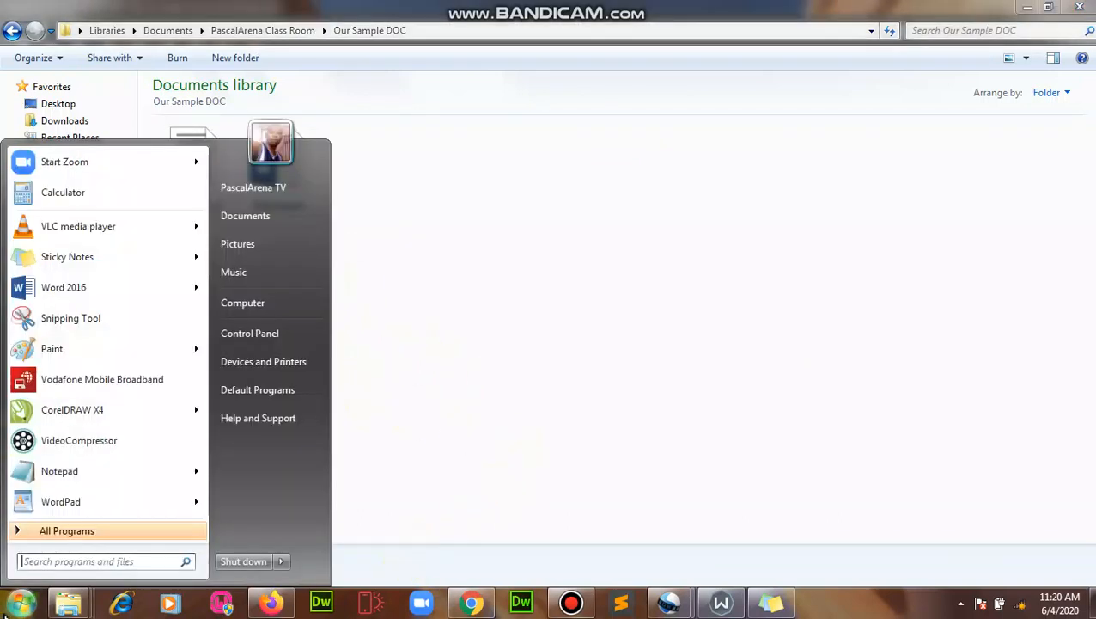
click(64, 288)
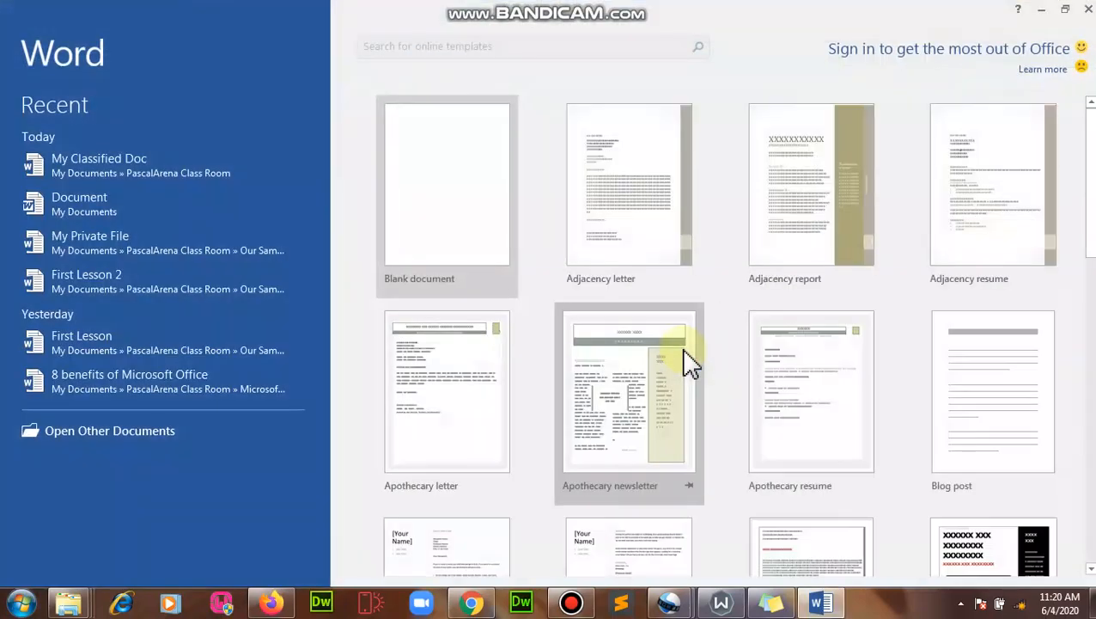
- Create a blank document and type the title 'The Names of Students in JSS 3A'
click(453, 162)
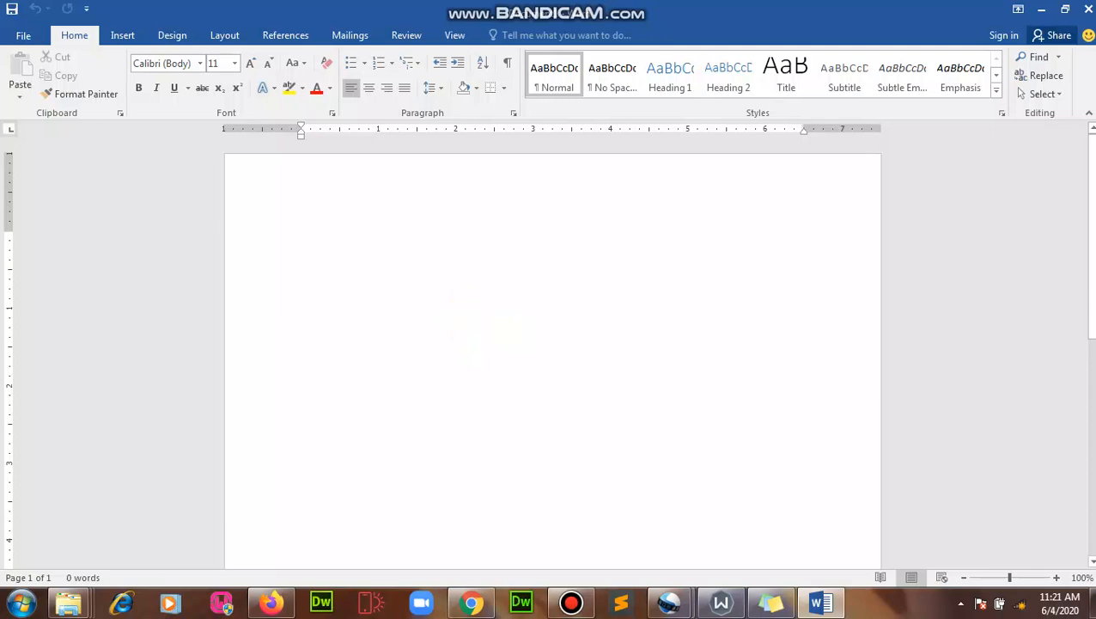
text(The Names of Student)
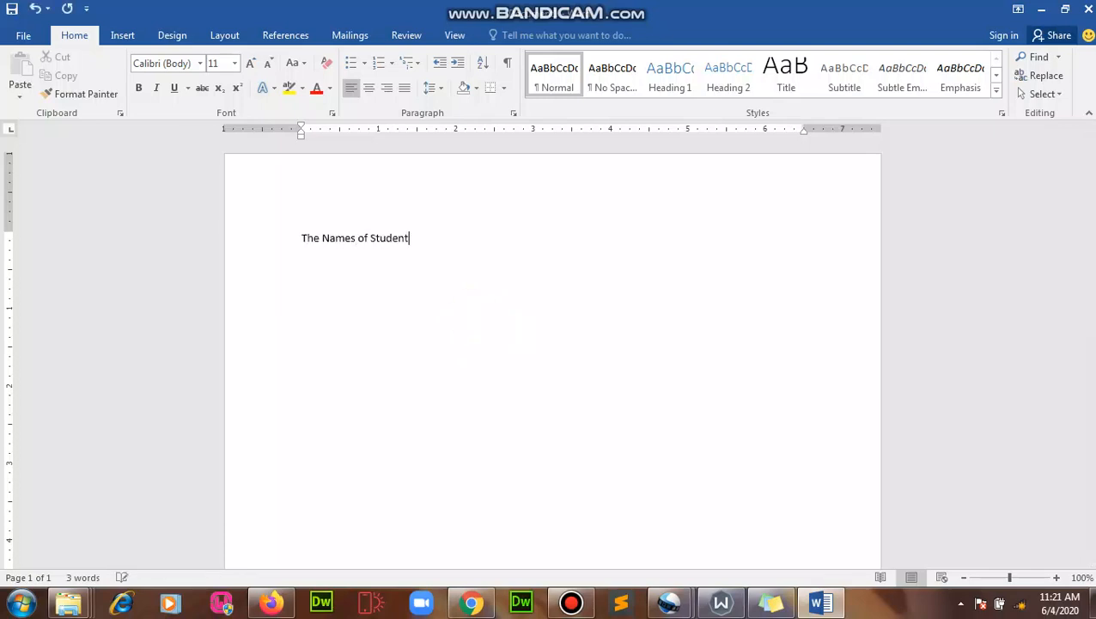
text(s in JSS 3A)
- Center the title, set it to 22 pt, and add a new line below it
click(270, 240)
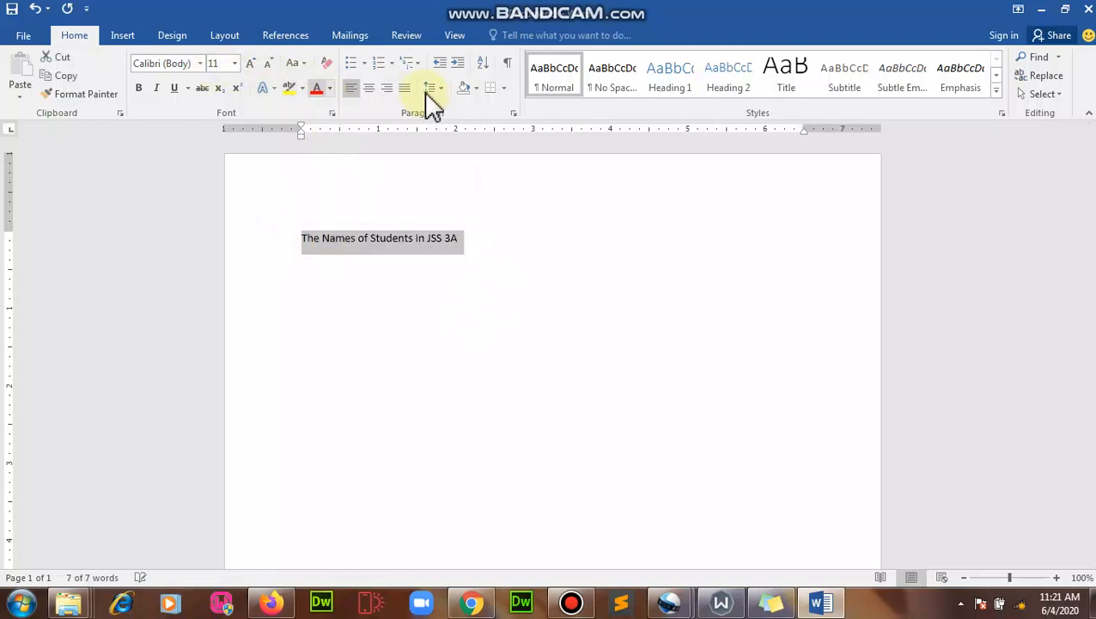
click(370, 90)
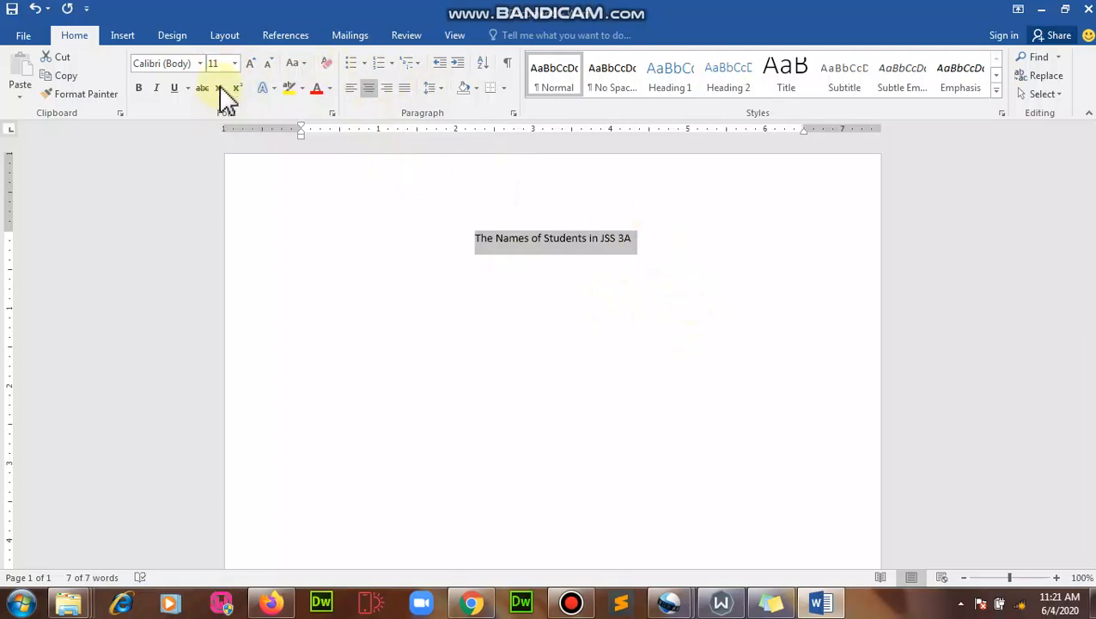
click(235, 63)
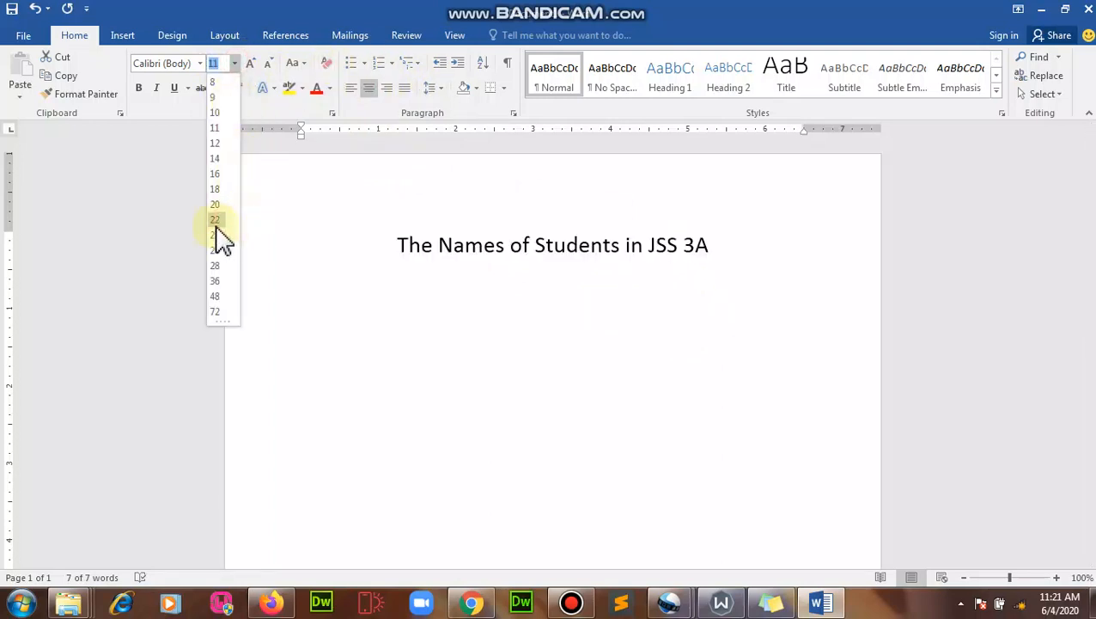
click(217, 222)
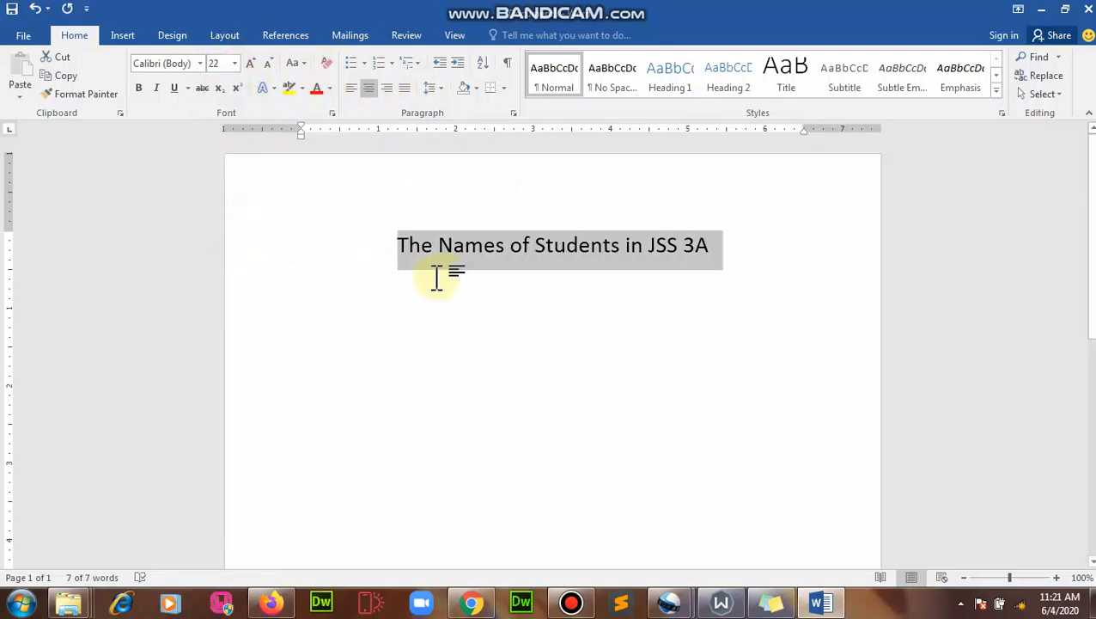
click(732, 249)
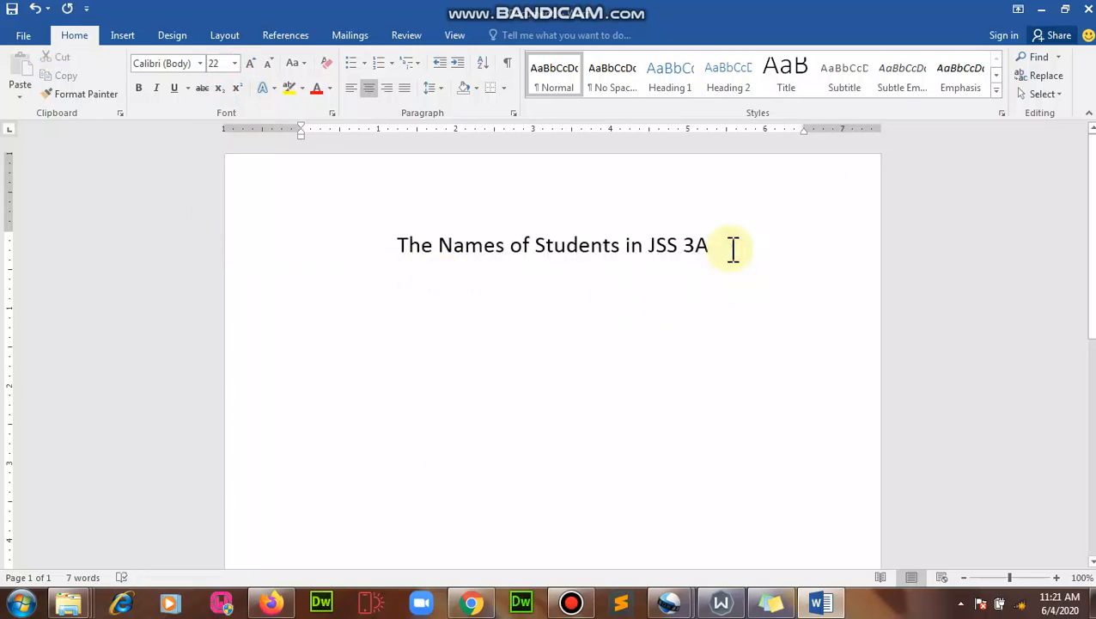
key(Return)
click(740, 241)
key(Return)
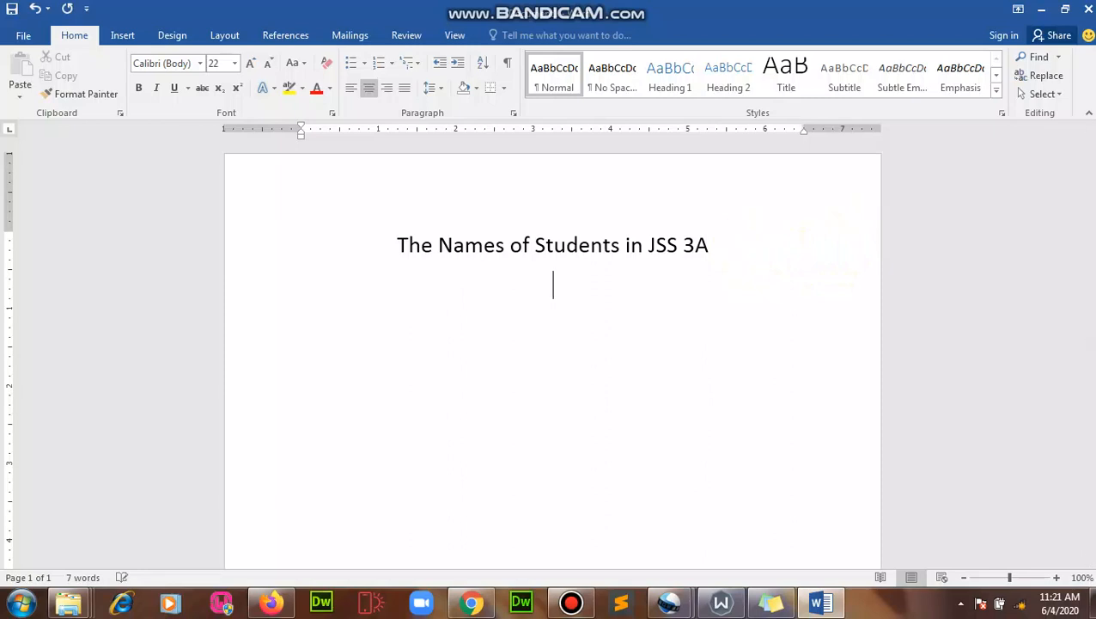
click(134, 40)
- Insert an empty 3-column, 4-row table from the Insert tab's Table grid
click(79, 34)
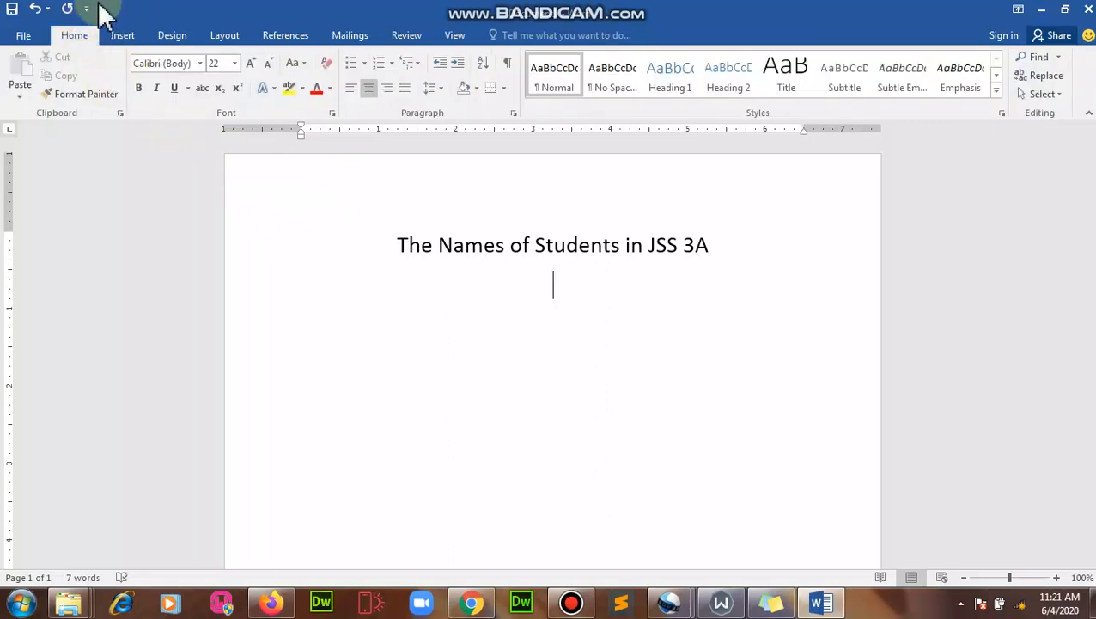
click(123, 33)
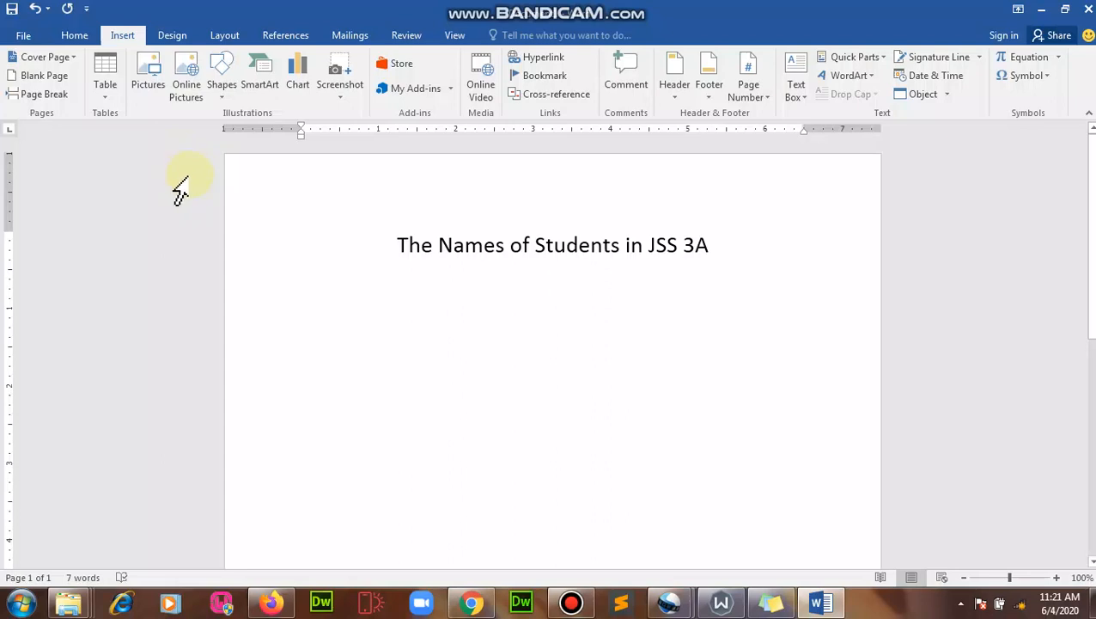
click(106, 109)
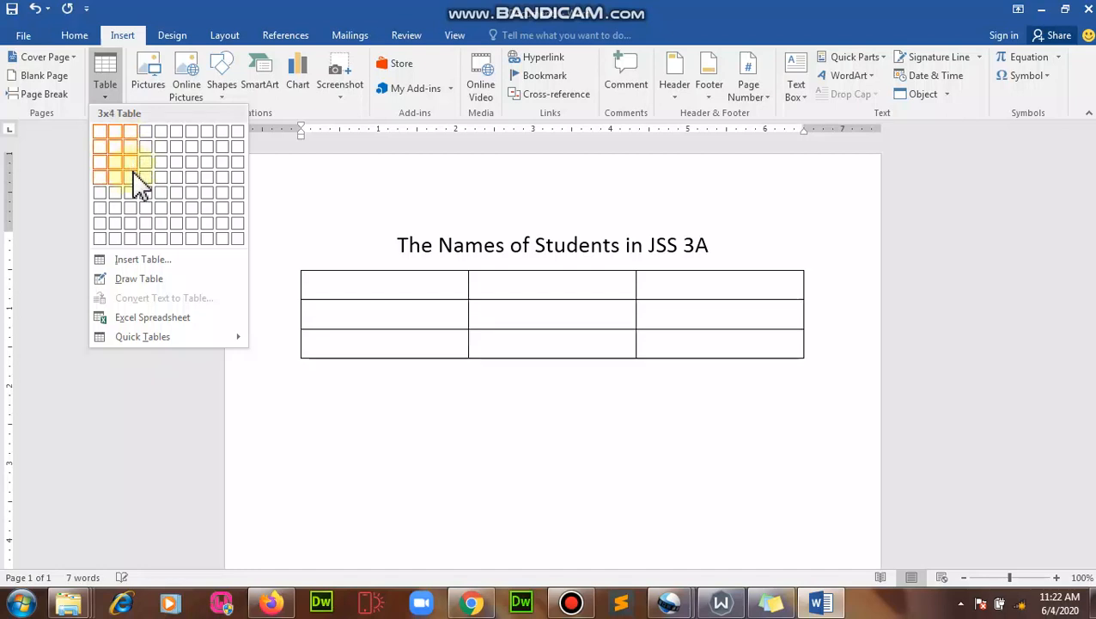
click(132, 174)
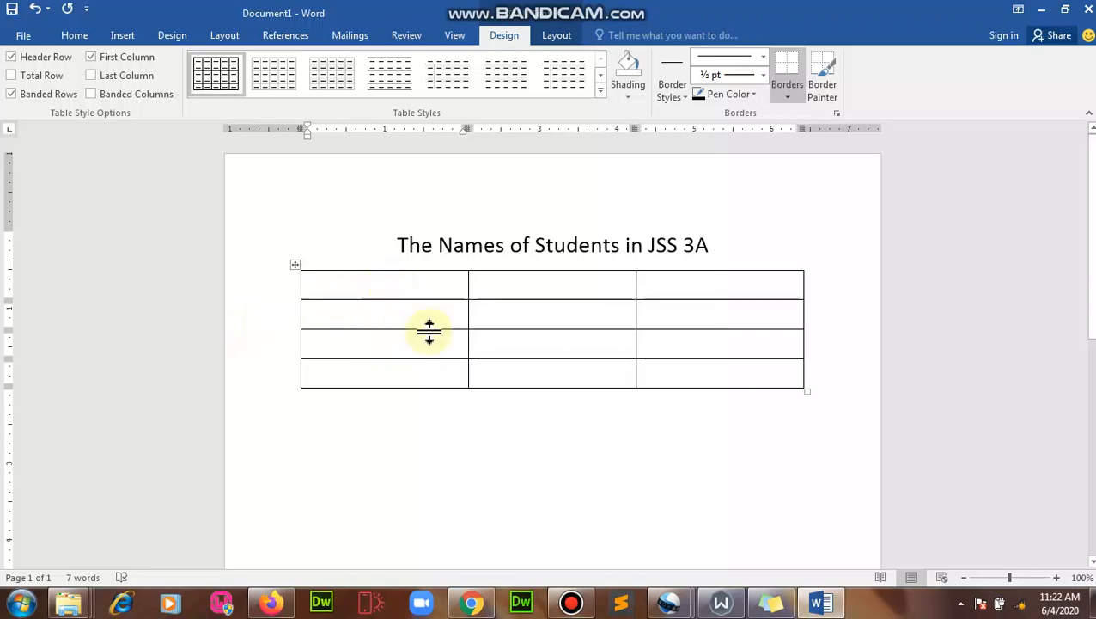
- Fill the header row with S/N, NAMES OF STUDENTS and GENDER
text(S/N)
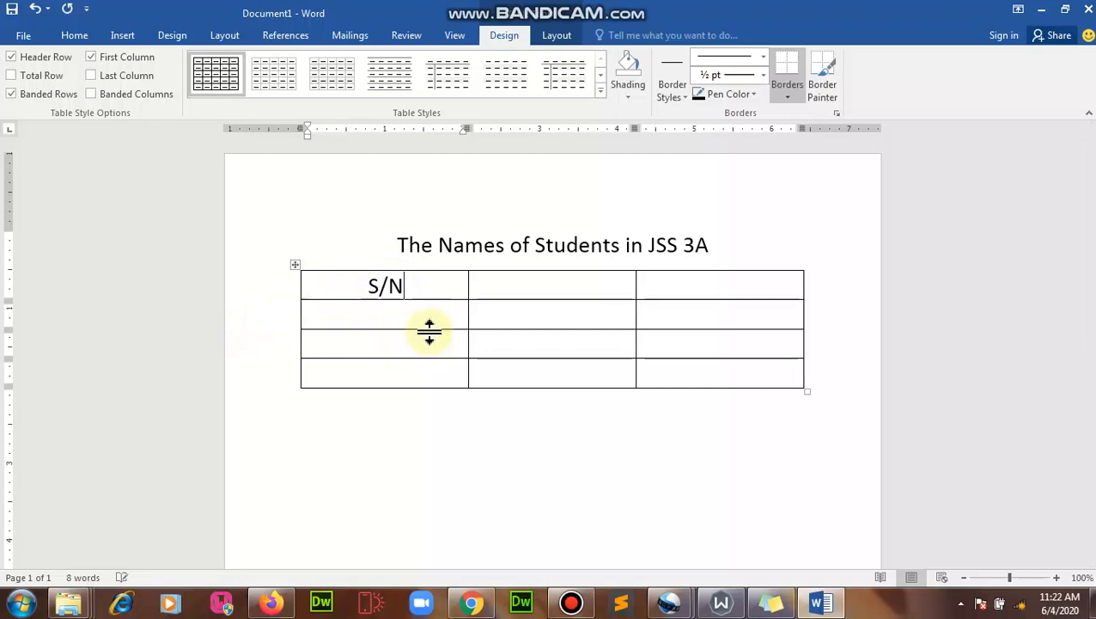
key(Tab)
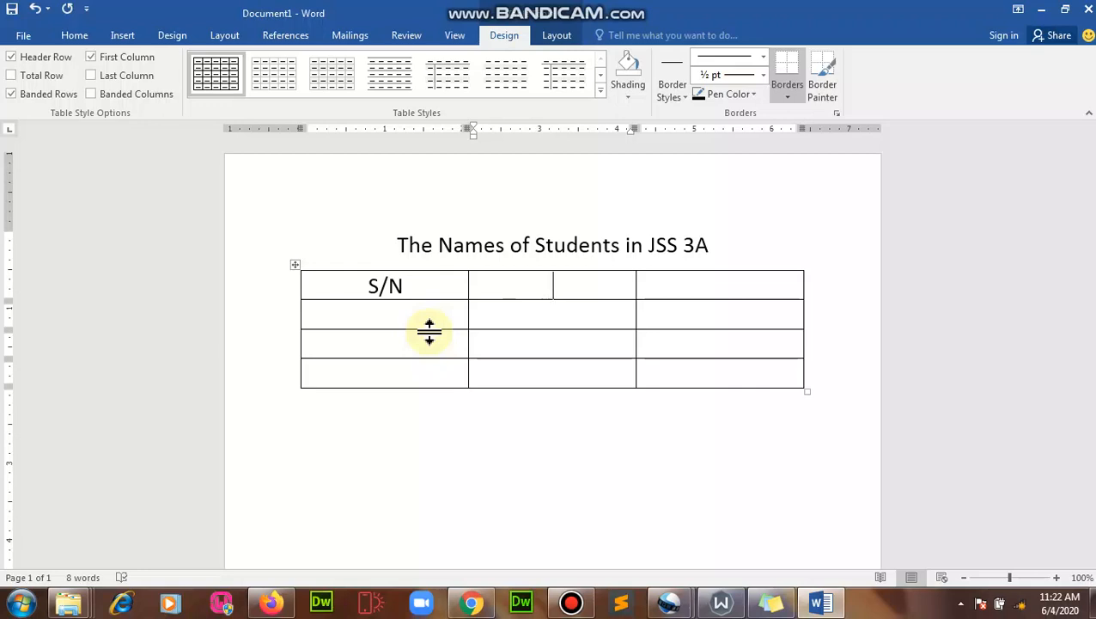
text(NAMES OF STUDENT)
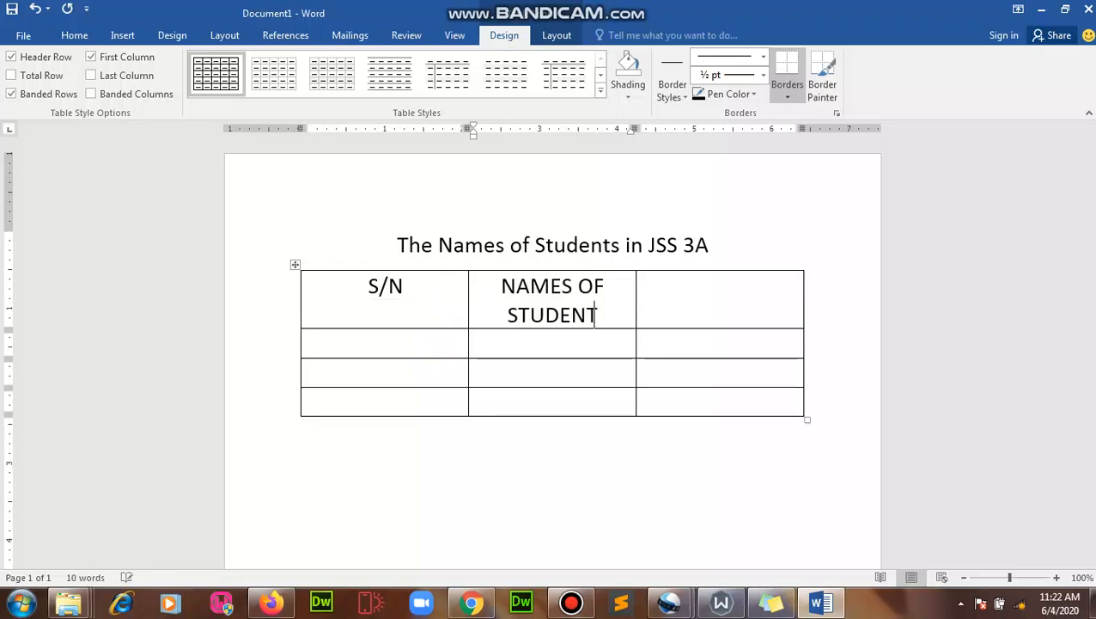
text(S)
key(Tab)
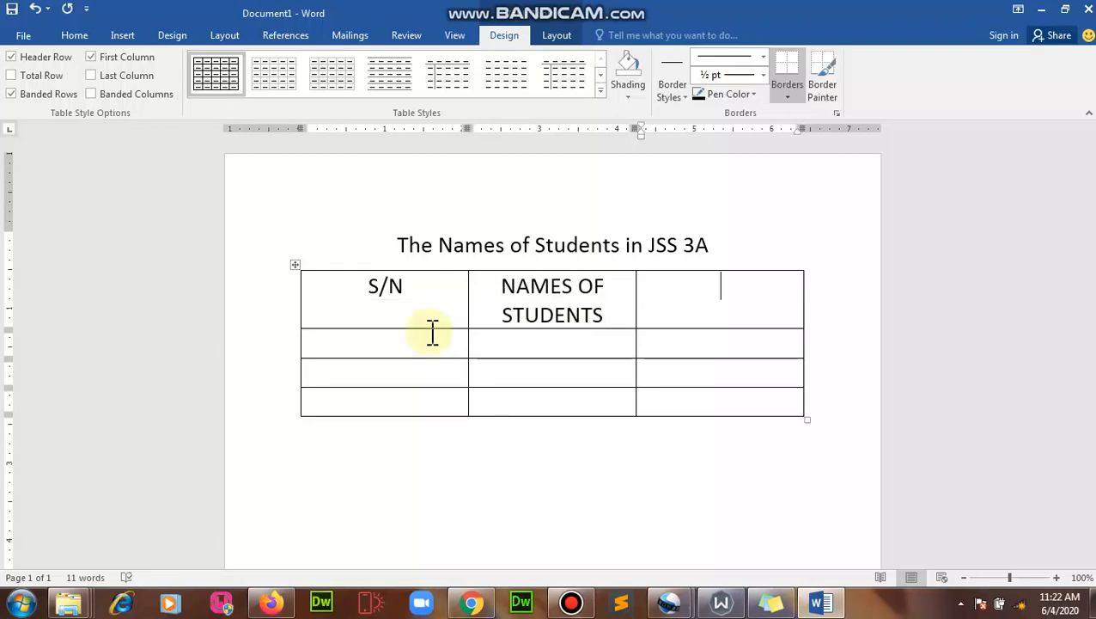
text(GENDER)
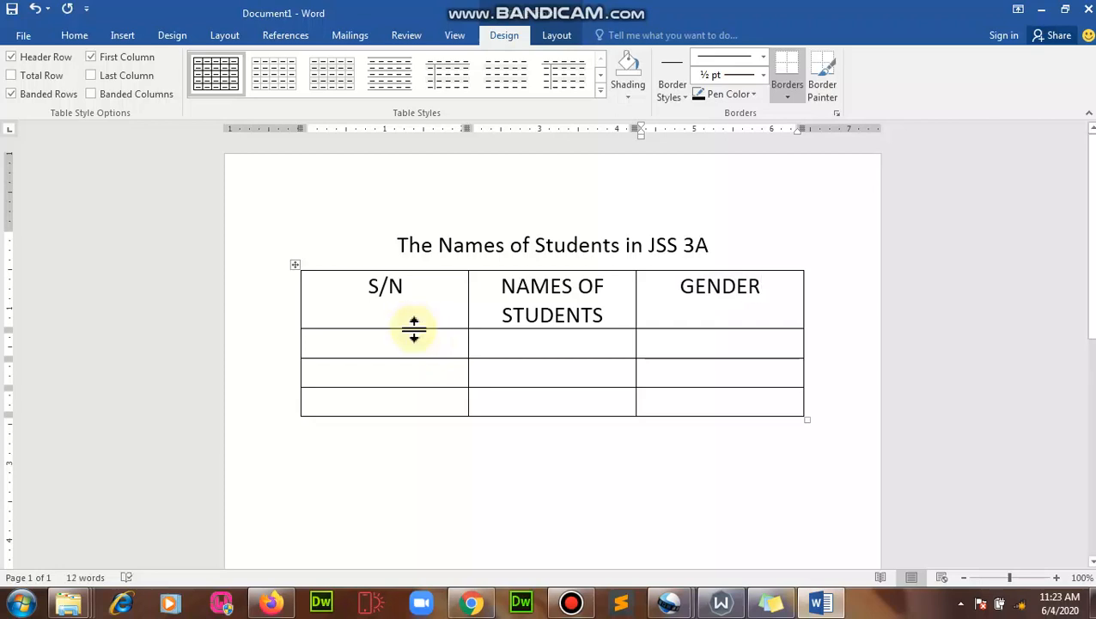
- Enter row 1: serial number 1, the first student's name, and Female
click(421, 348)
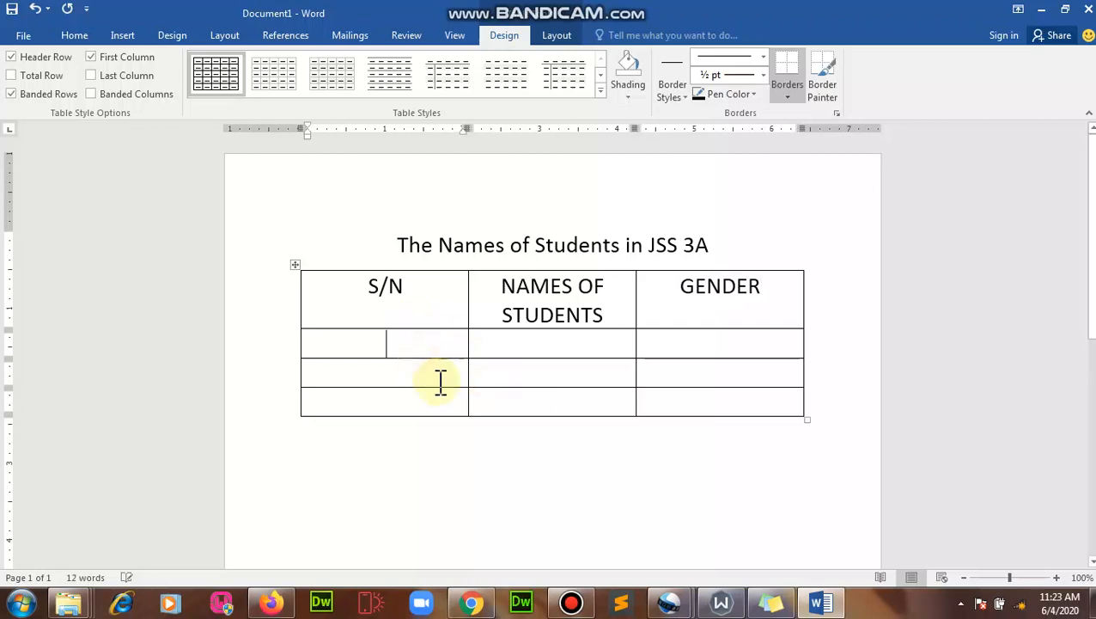
text(1)
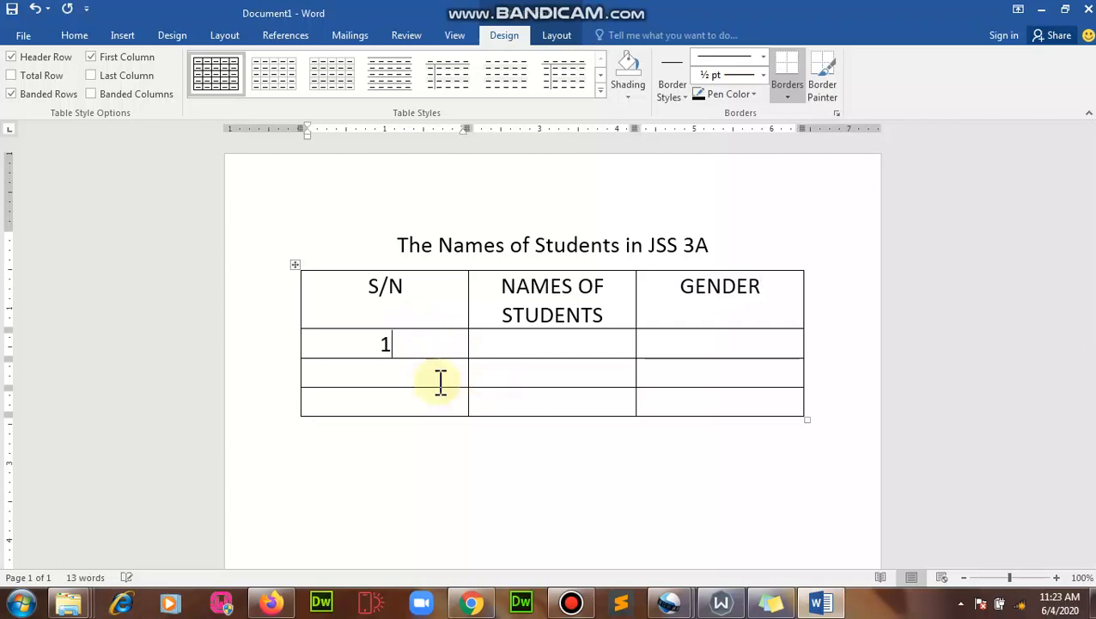
key(Tab)
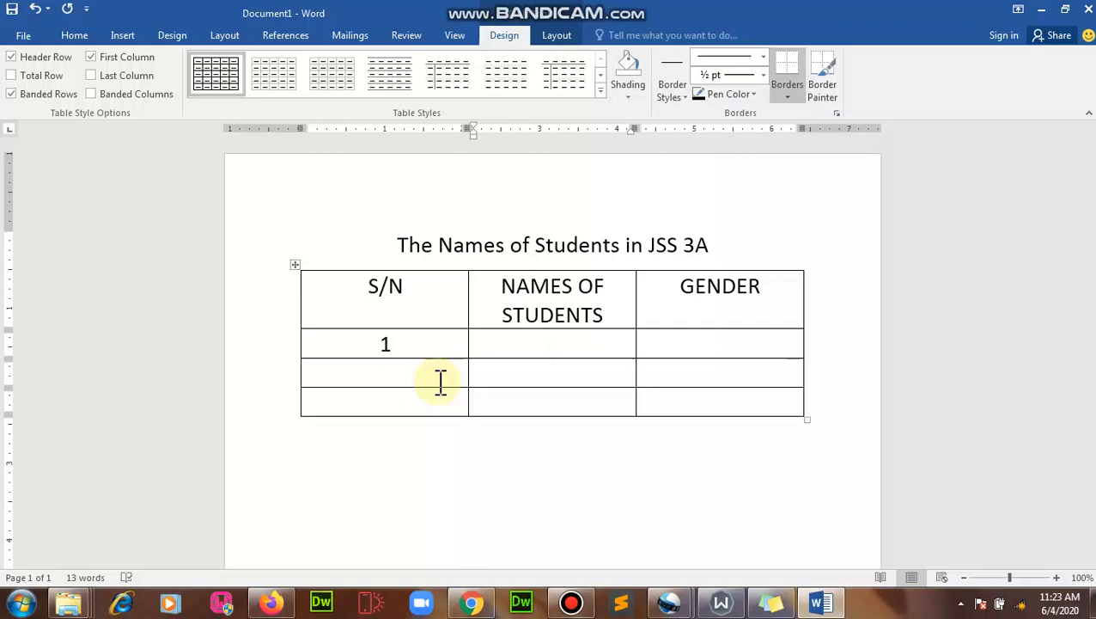
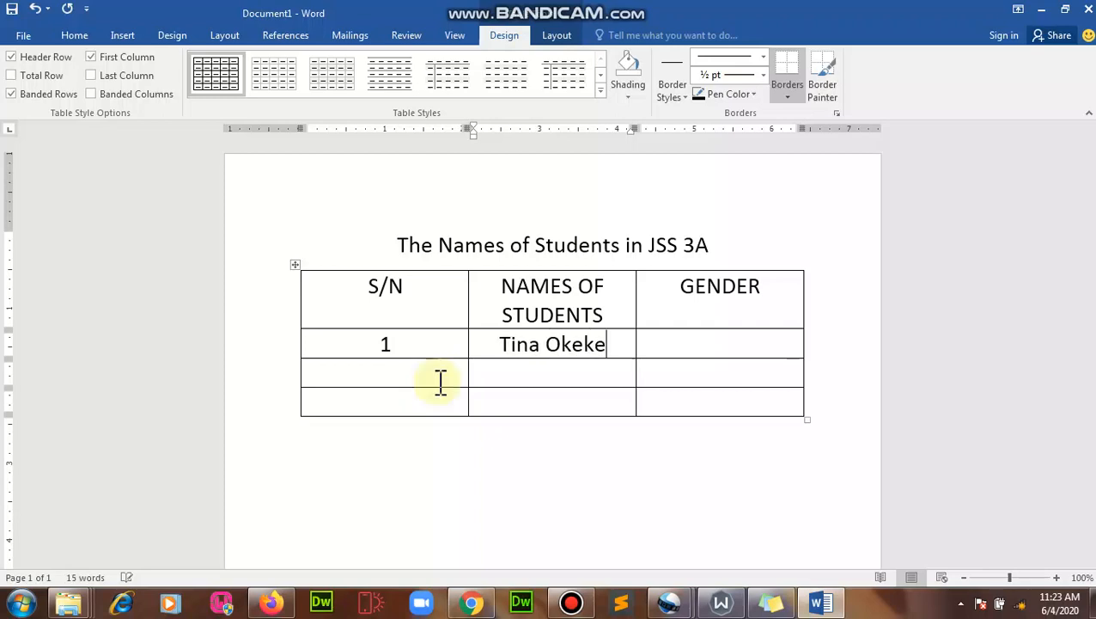
key(Tab)
text(Female)
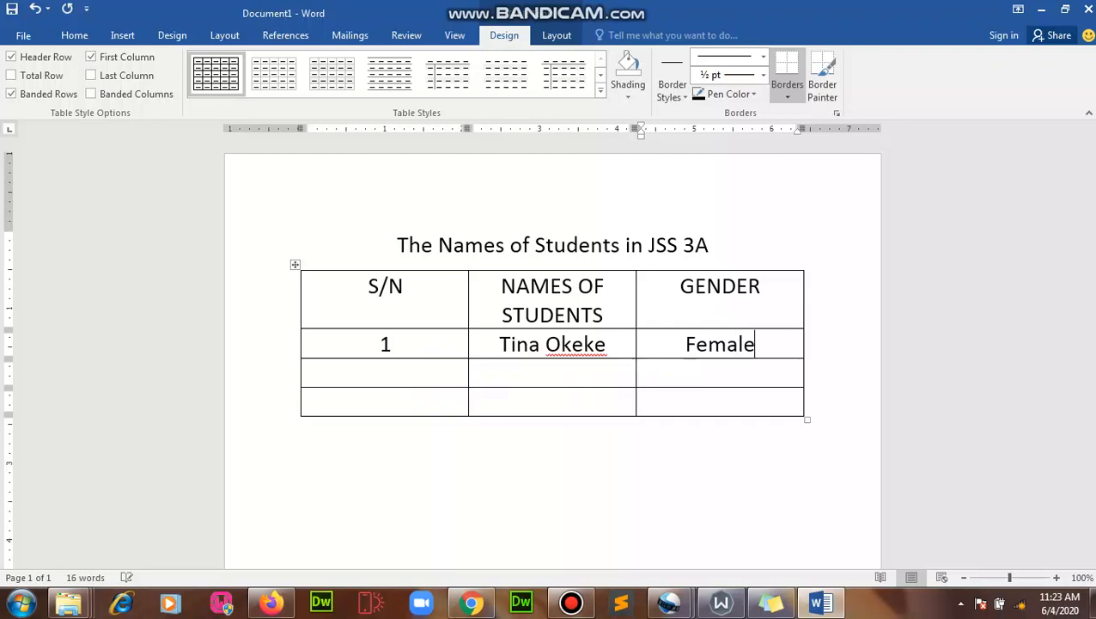
- Enter rows 2. and 3. with the next two students' names, genders Female and Male
click(436, 381)
text(2.)
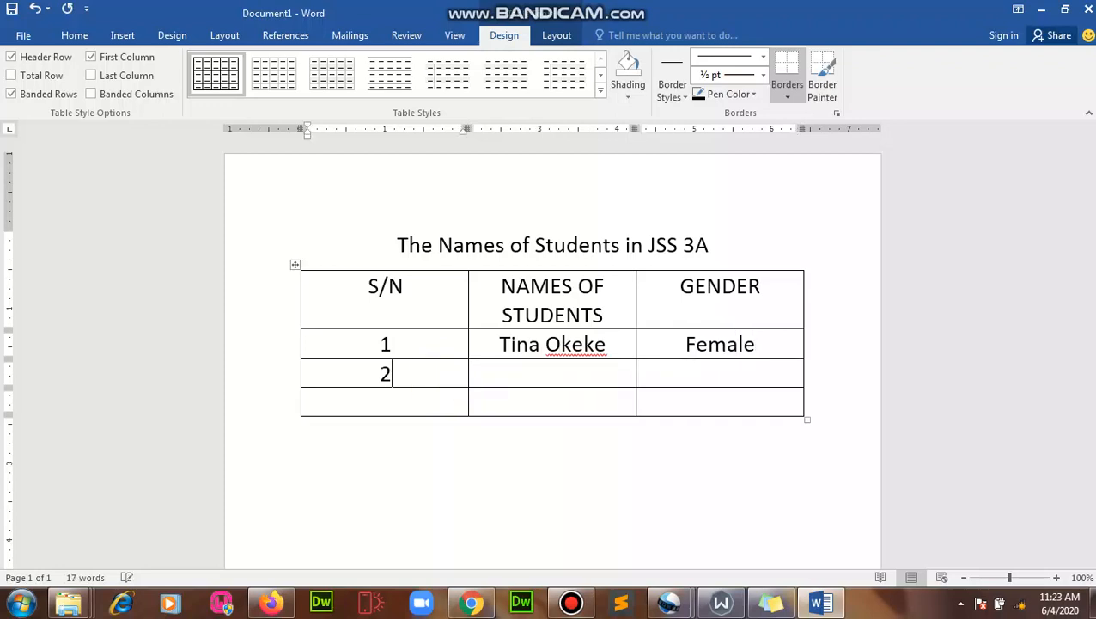
key(Tab)
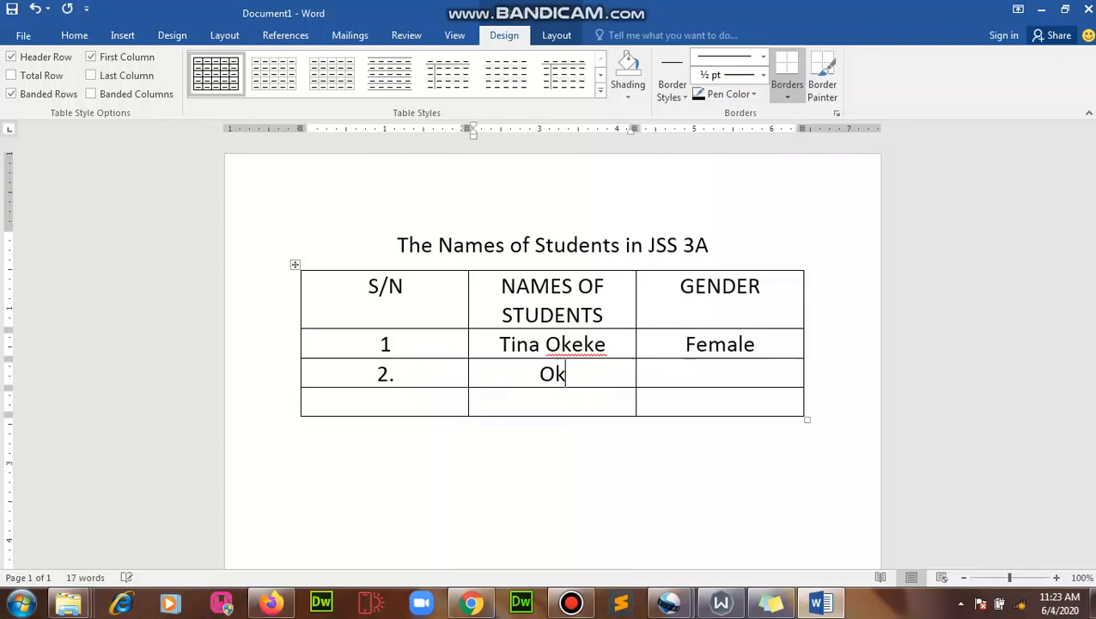
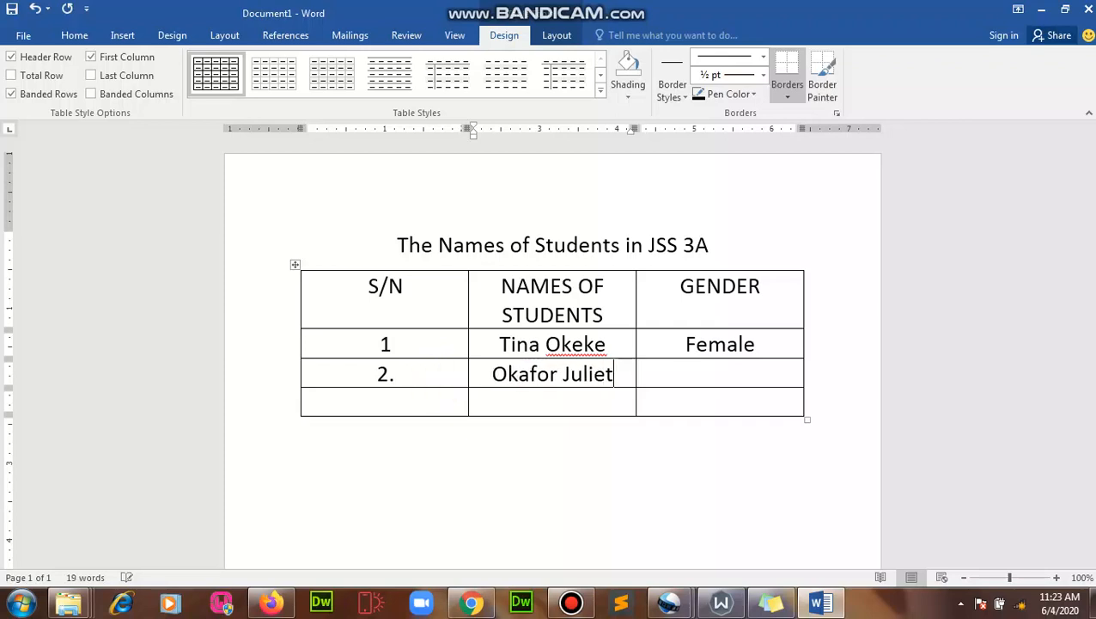
key(Tab)
text(Female)
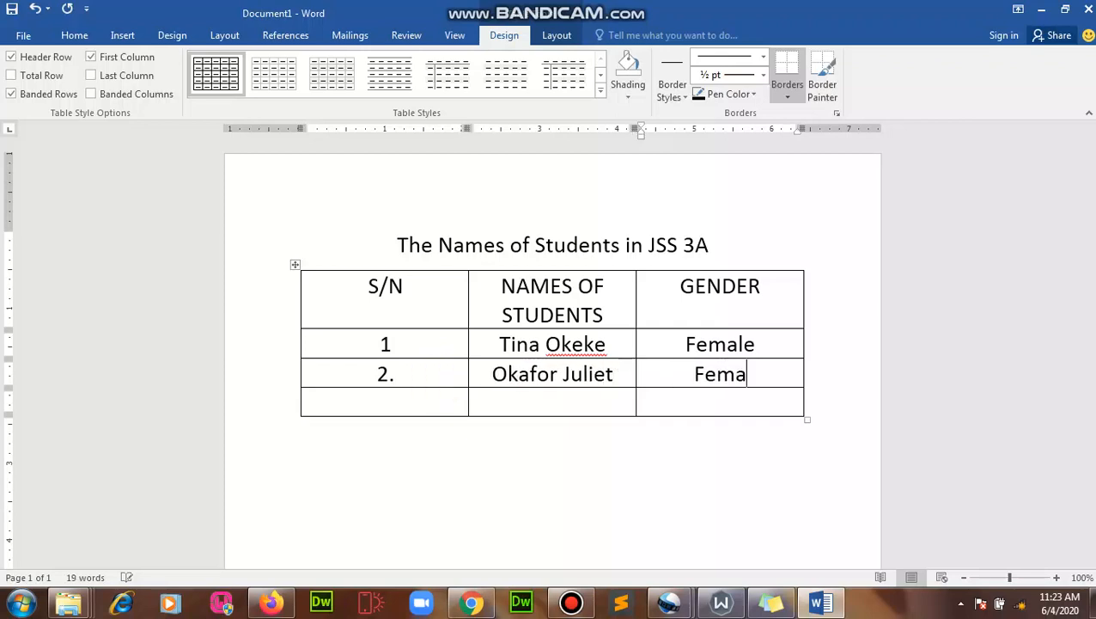
key(Tab)
text(3.)
key(Tab)
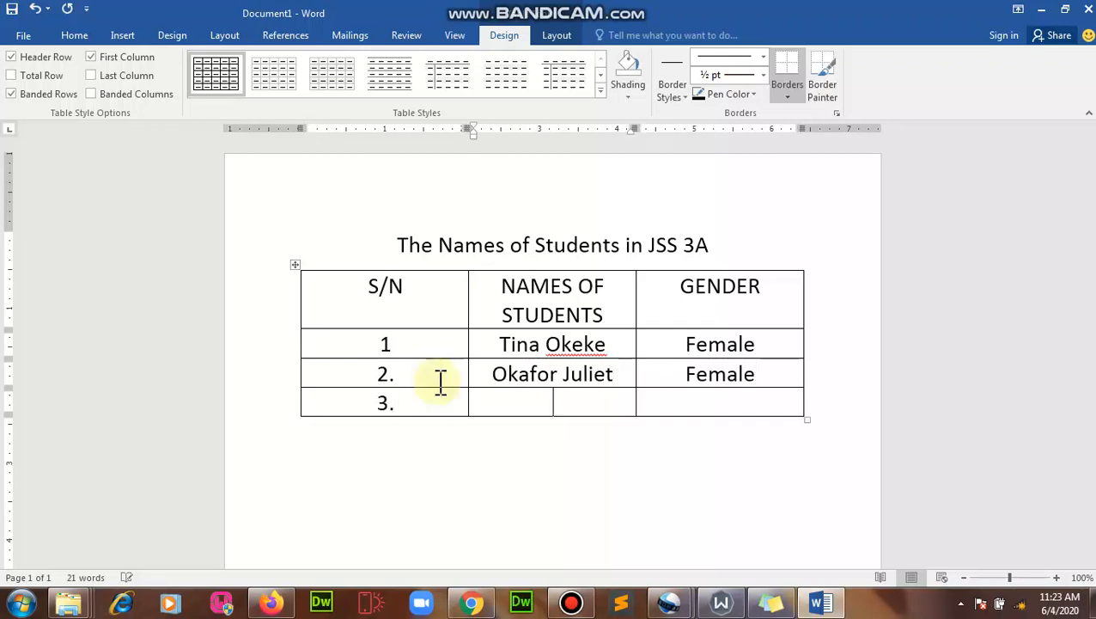
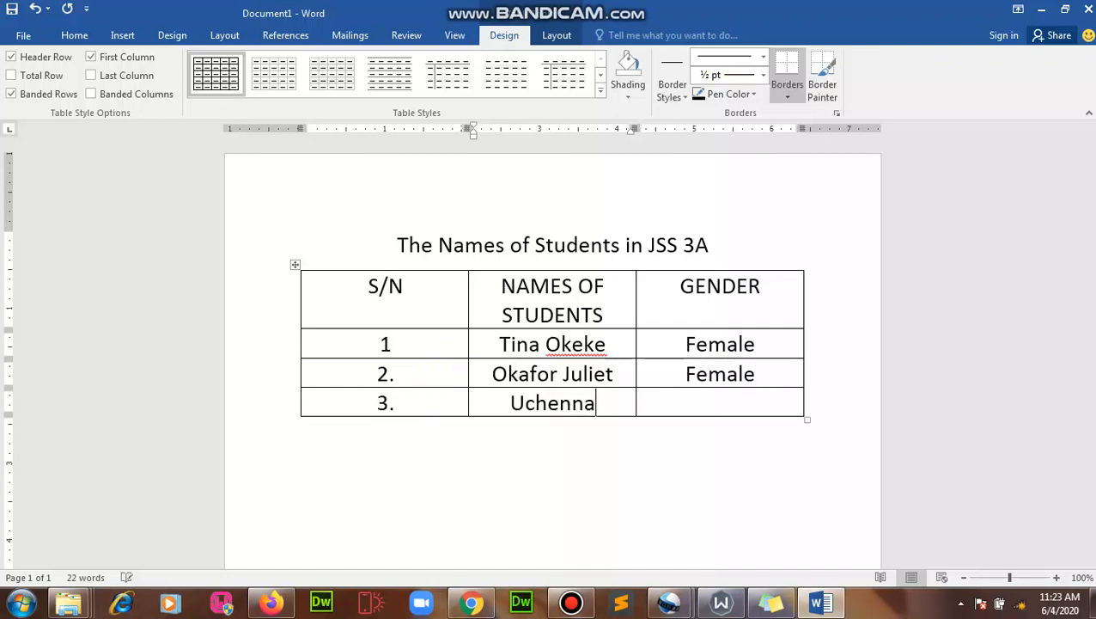
key(Tab)
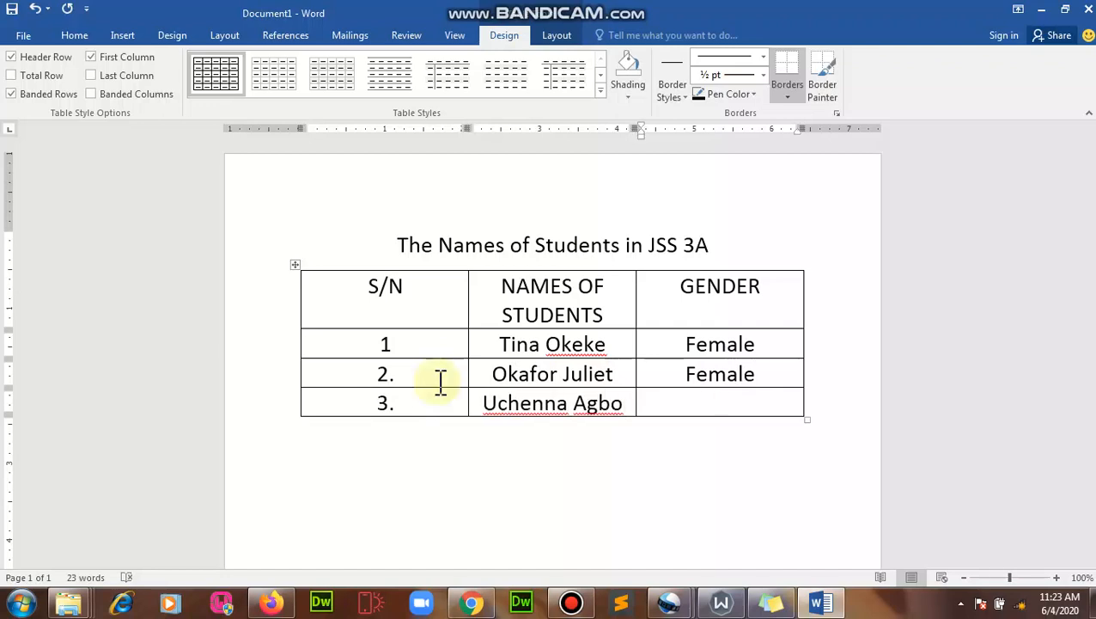
text(Male)
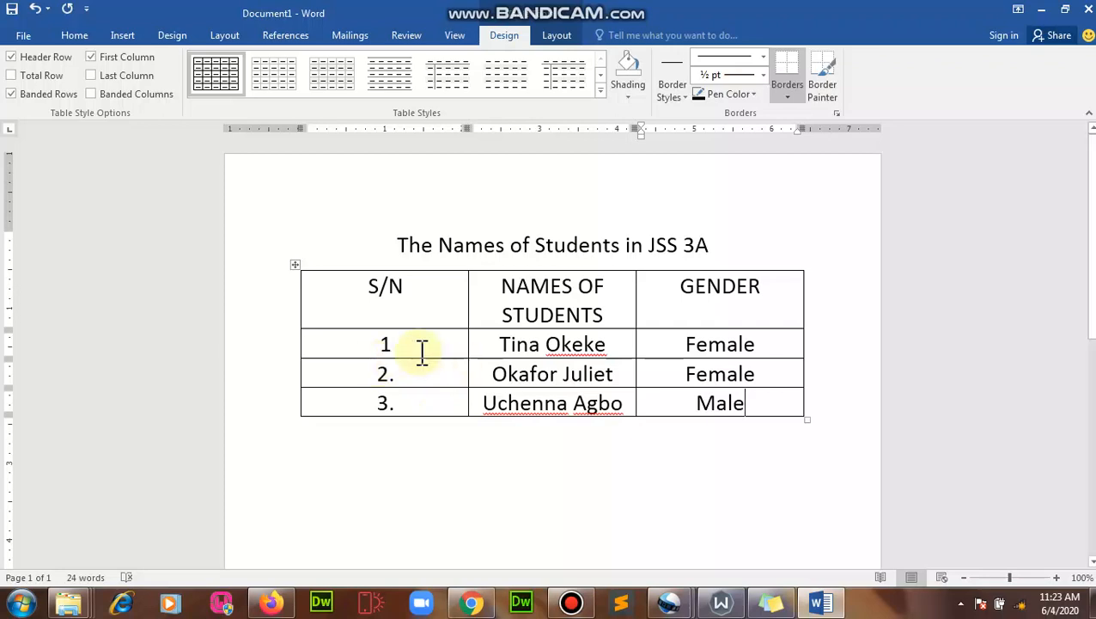